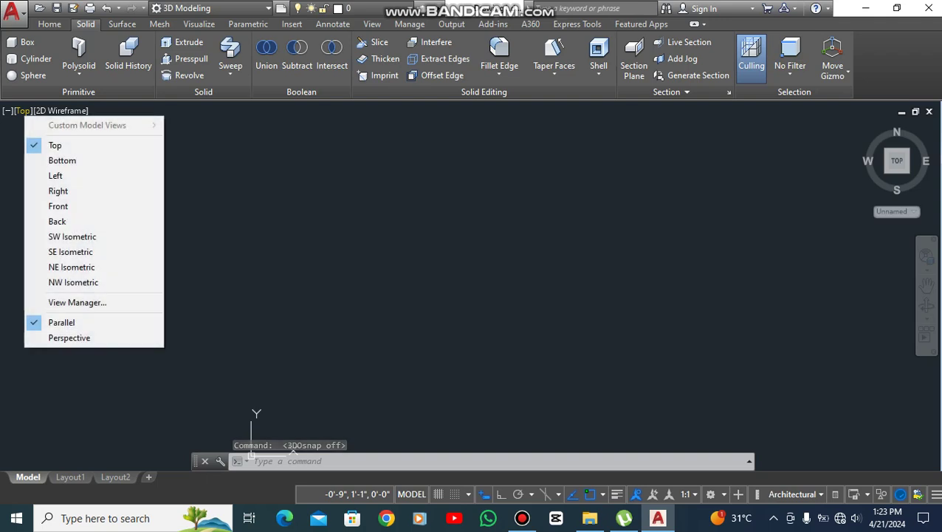
Switch to the front view and draw a rectangle from corner 25',25' to an opposite corner near the origin.
click(76, 206)
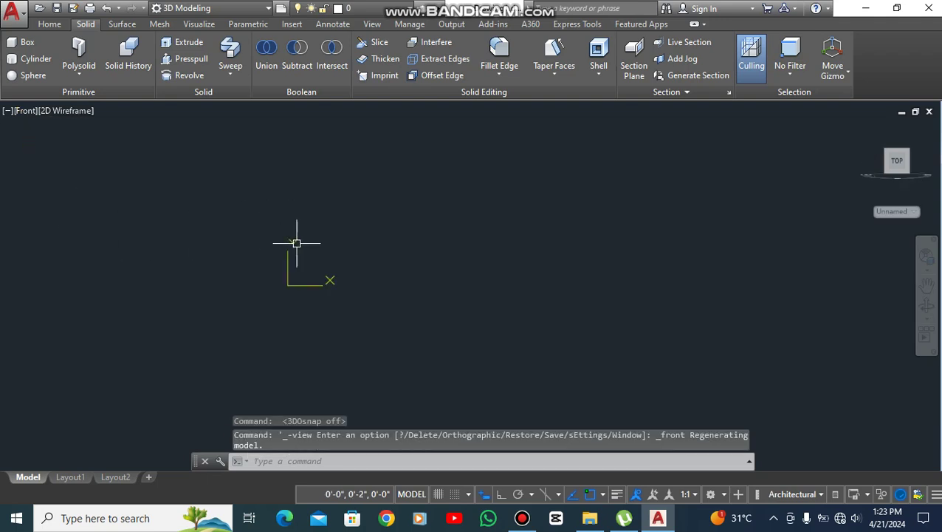
scroll(620, 251, down, 1)
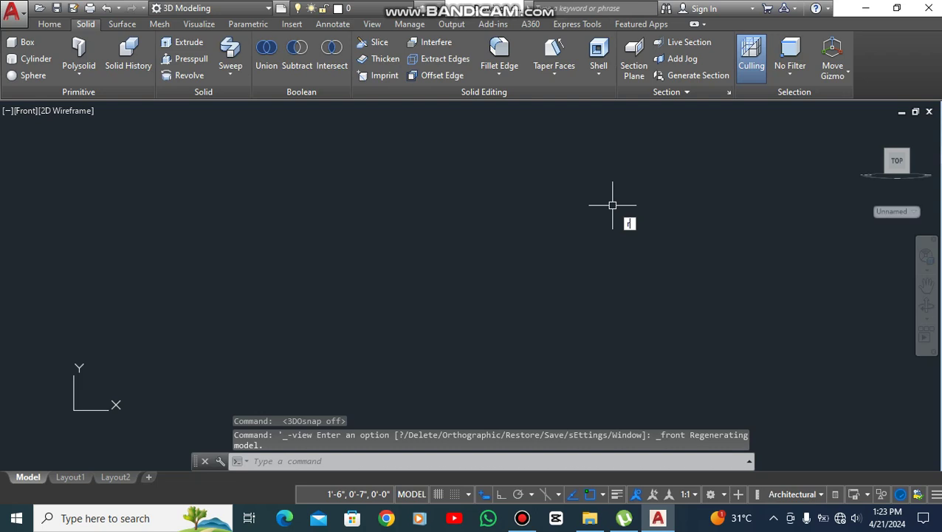
text(rec)
key(Return)
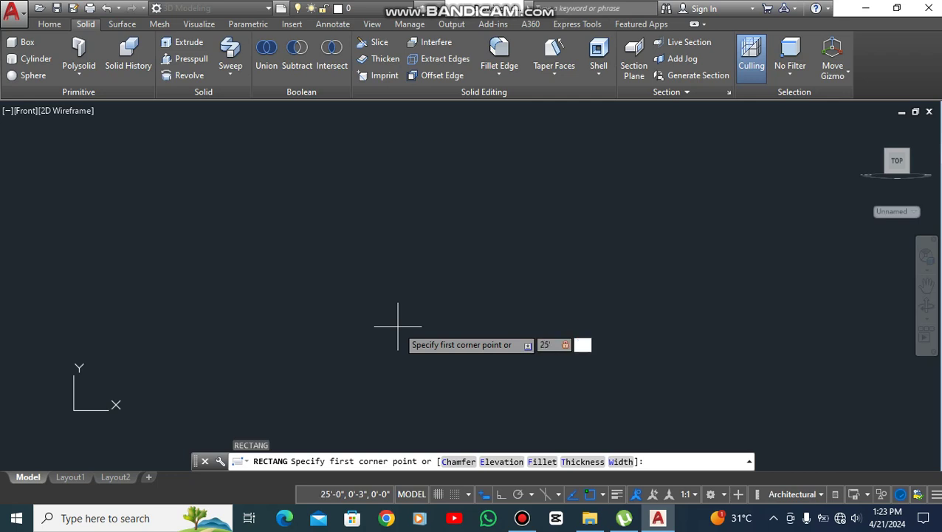
text(25,25)
key(Return)
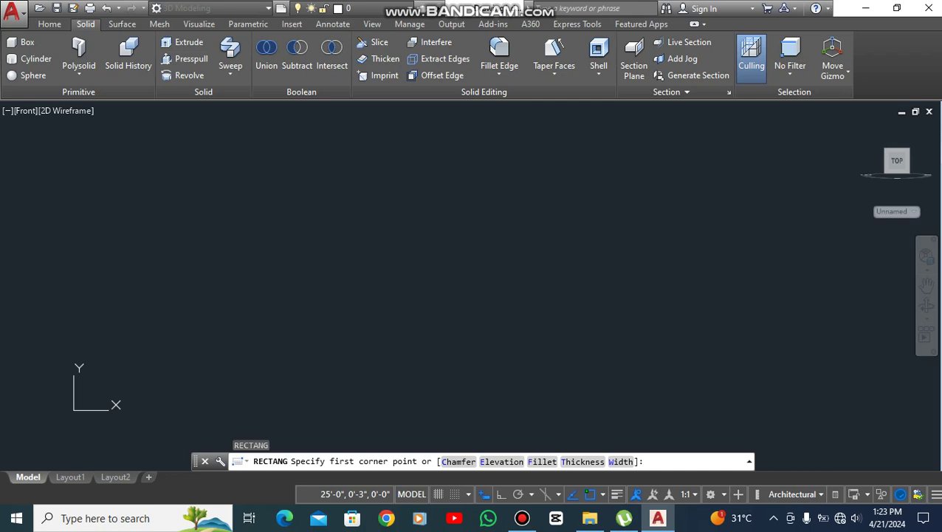
click(367, 352)
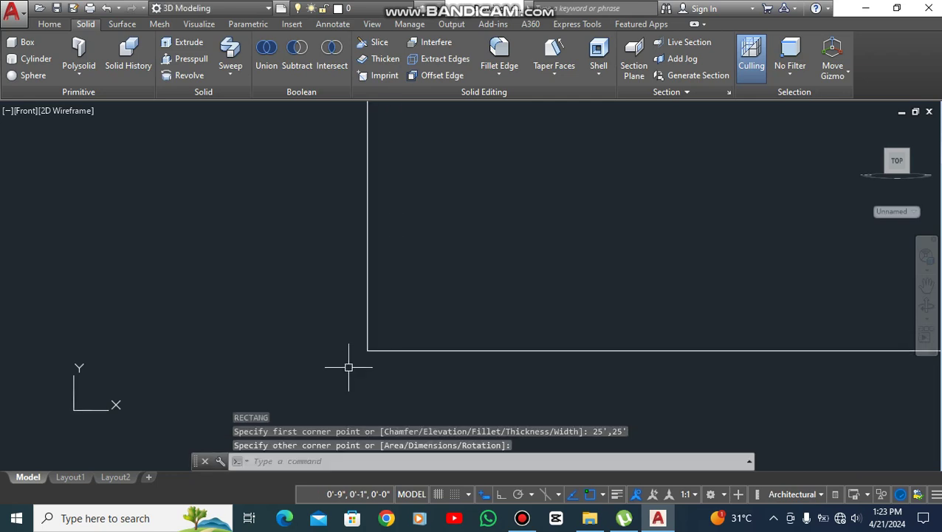
Draw a three-point arc from the rectangle's lower-right corner through its upper-right corner to its upper-left corner.
scroll(325, 378, down, 8)
scroll(370, 369, up, 4)
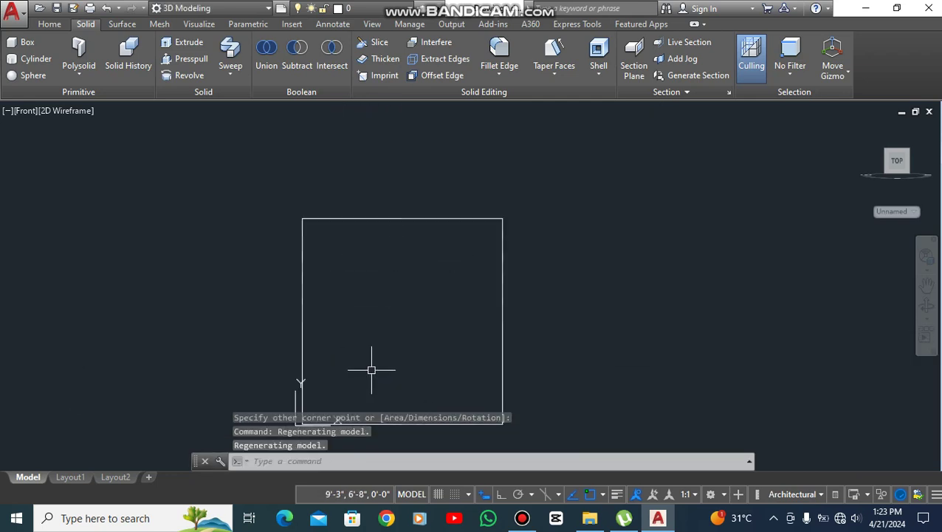
scroll(447, 277, down, 4)
scroll(435, 299, up, 2)
scroll(427, 304, up, 6)
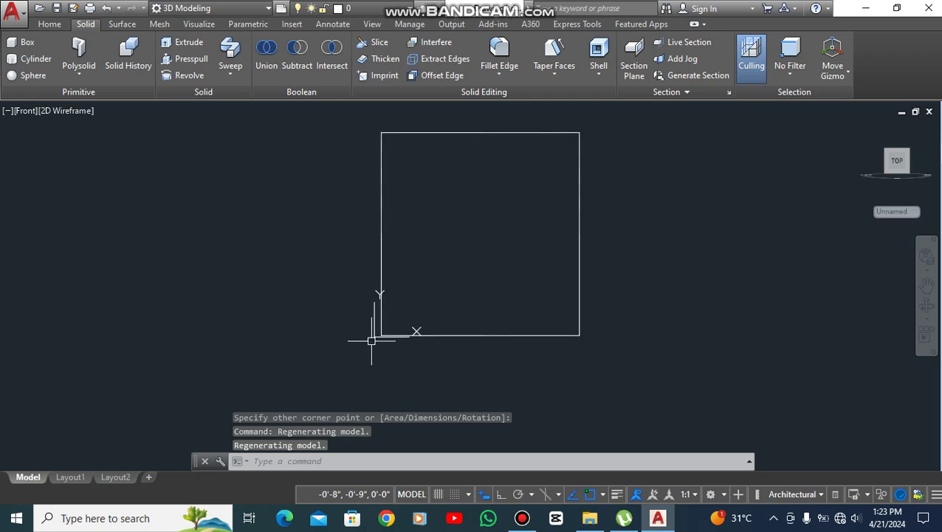
scroll(357, 343, down, 3)
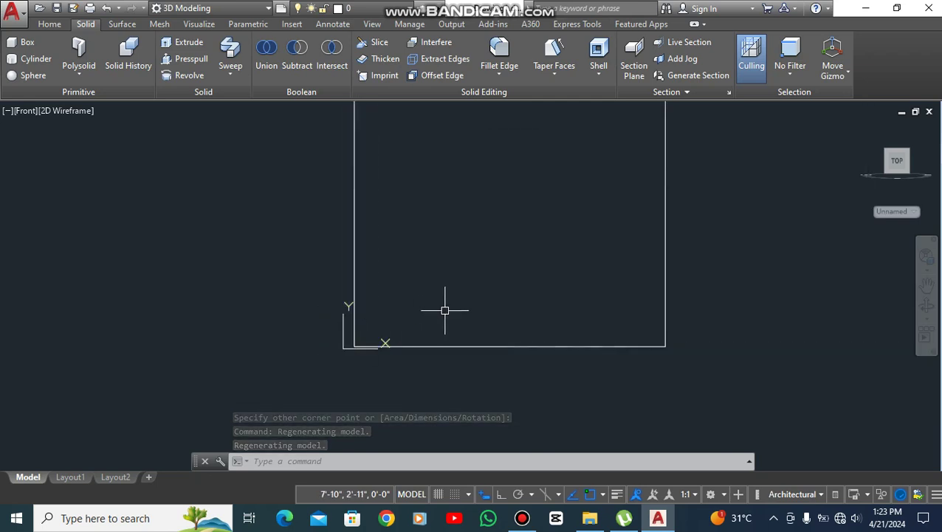
scroll(444, 310, down, 3)
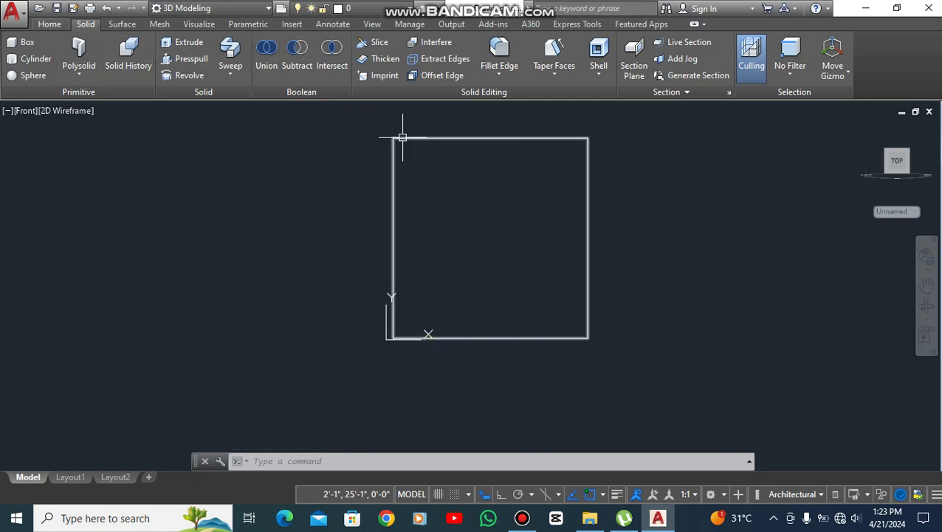
click(49, 24)
click(272, 42)
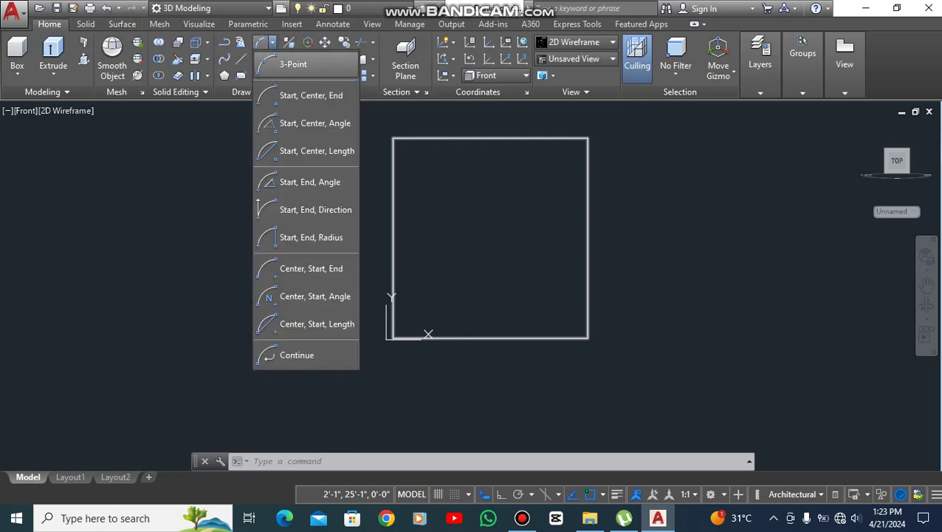
click(296, 65)
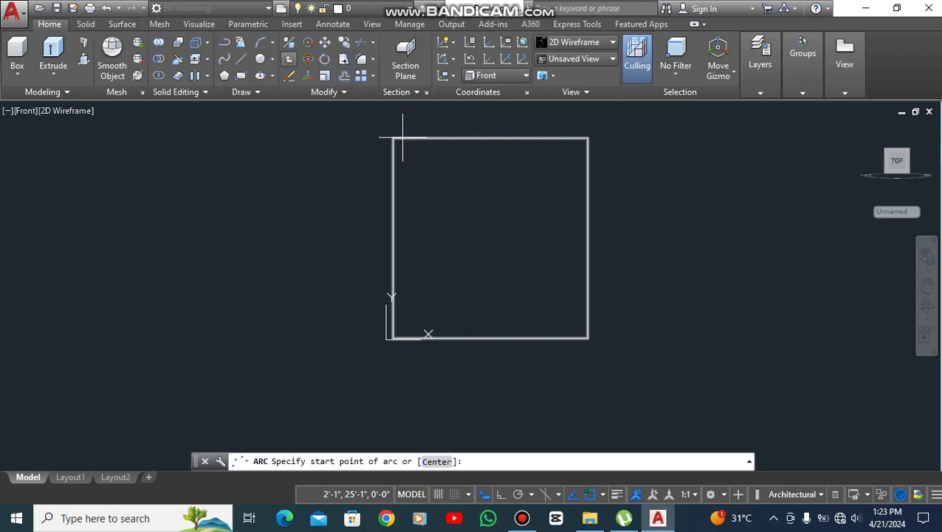
click(588, 337)
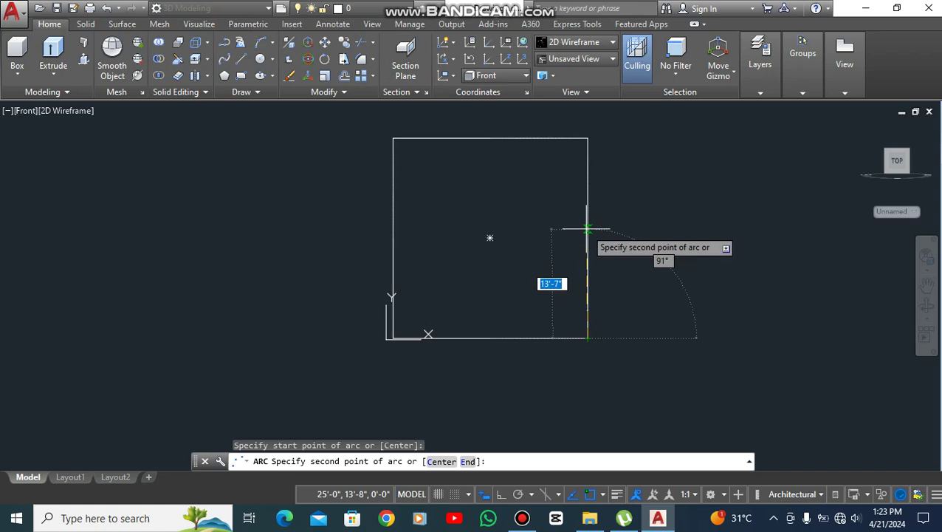
click(587, 138)
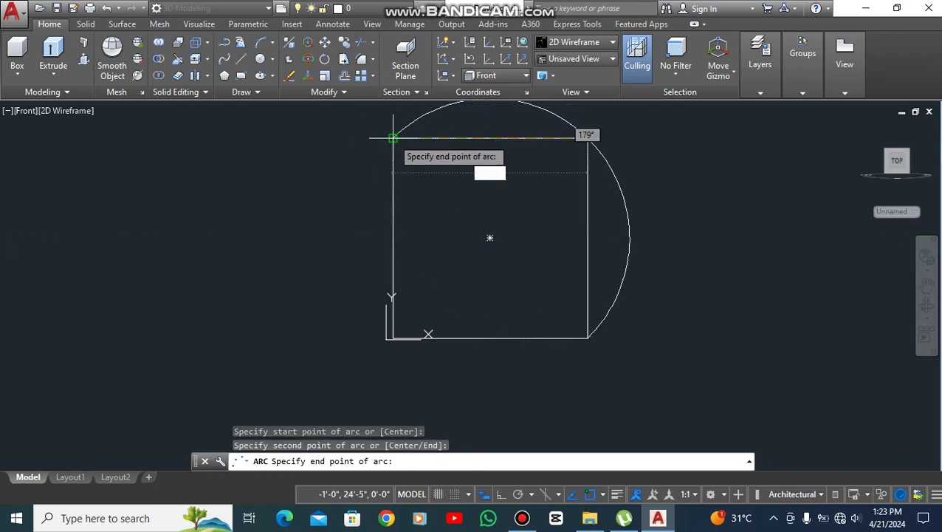
click(394, 138)
Stretch the arc's midpoint inward to about 18'-2", 18'-0" so it curves inside the rectangle.
click(601, 155)
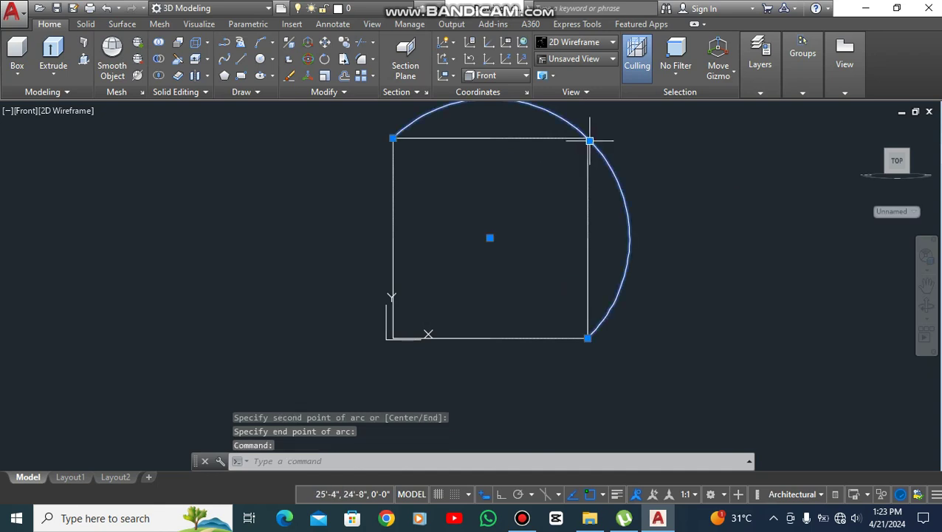
click(589, 139)
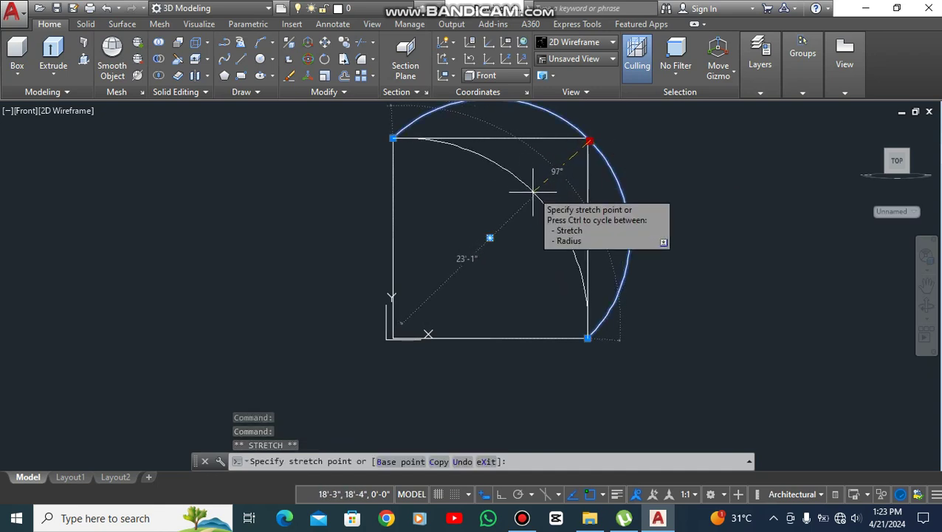
click(532, 194)
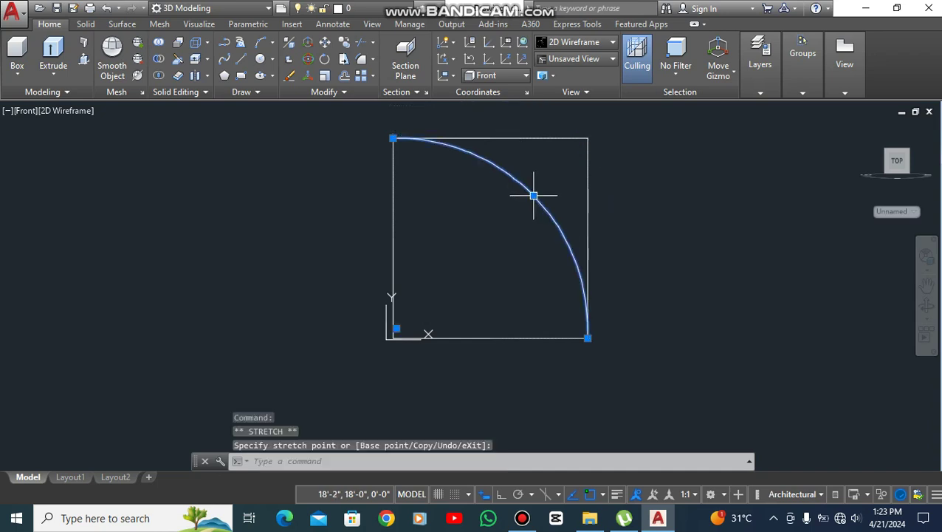
key(Escape)
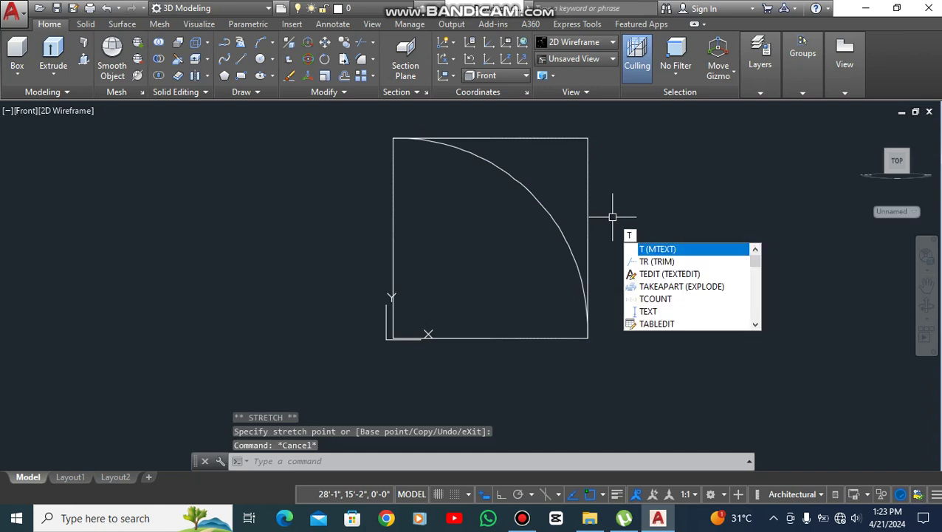
key(Escape)
Offset the arc outward by 6 inches.
text(o)
key(Return)
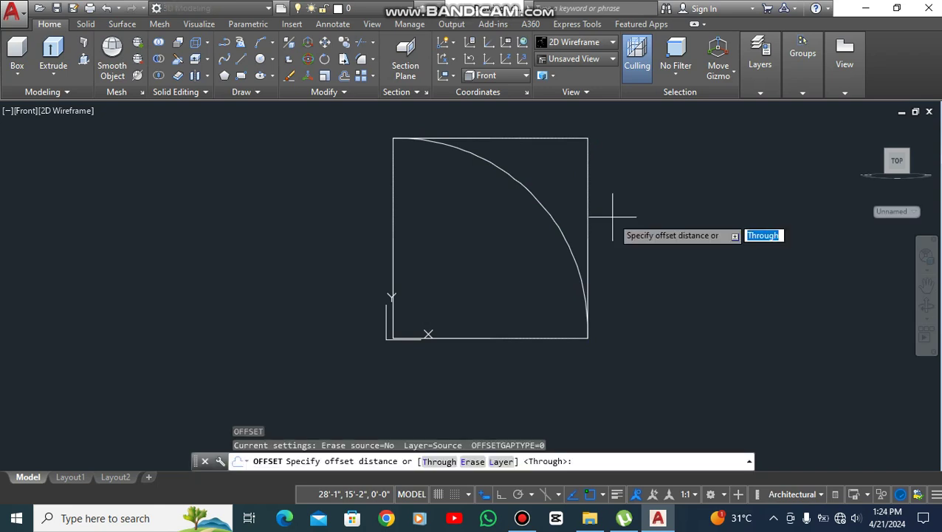
text(6)
key(Return)
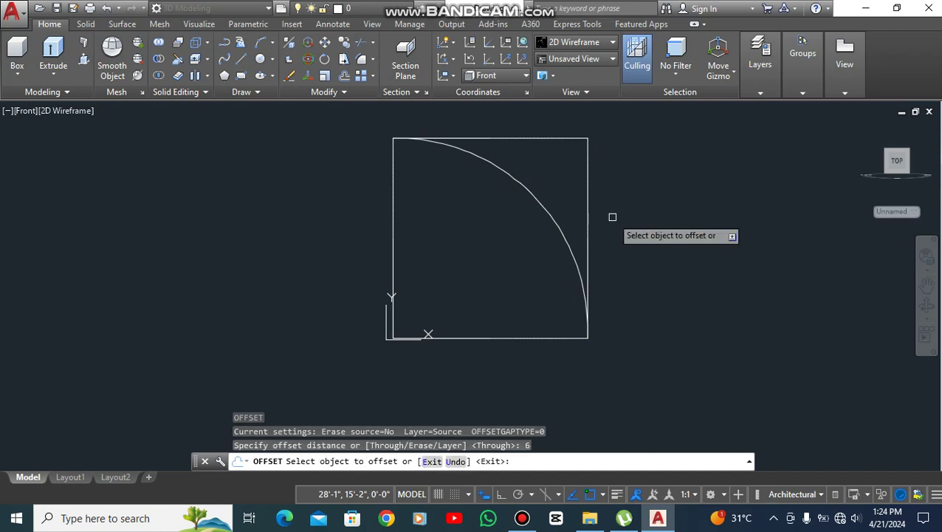
click(546, 208)
click(567, 192)
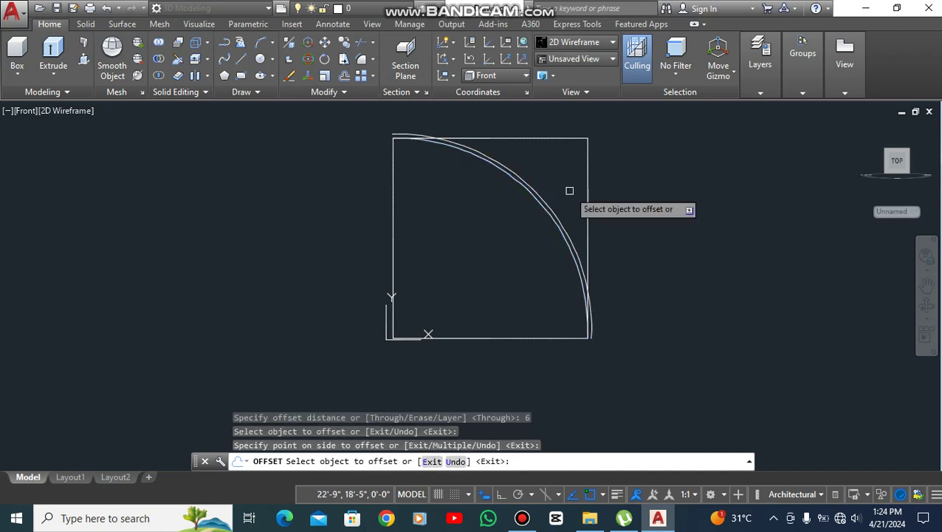
key(Escape)
scroll(584, 319, up, 5)
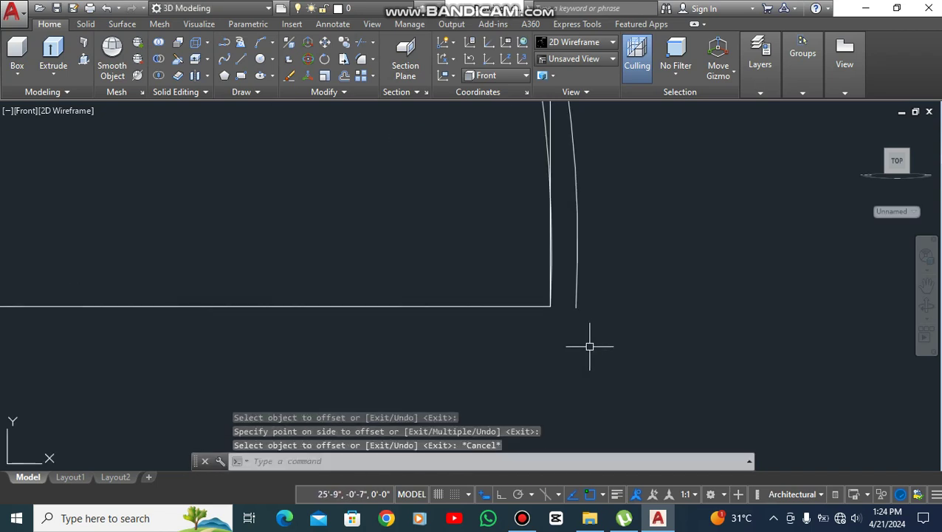
scroll(585, 347, down, 5)
scroll(628, 270, down, 4)
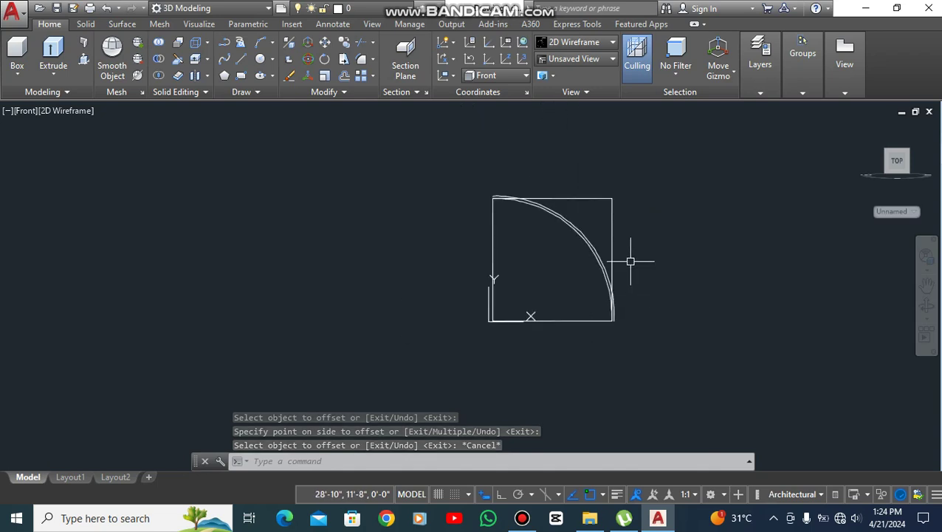
scroll(629, 258, up, 2)
text(tr)
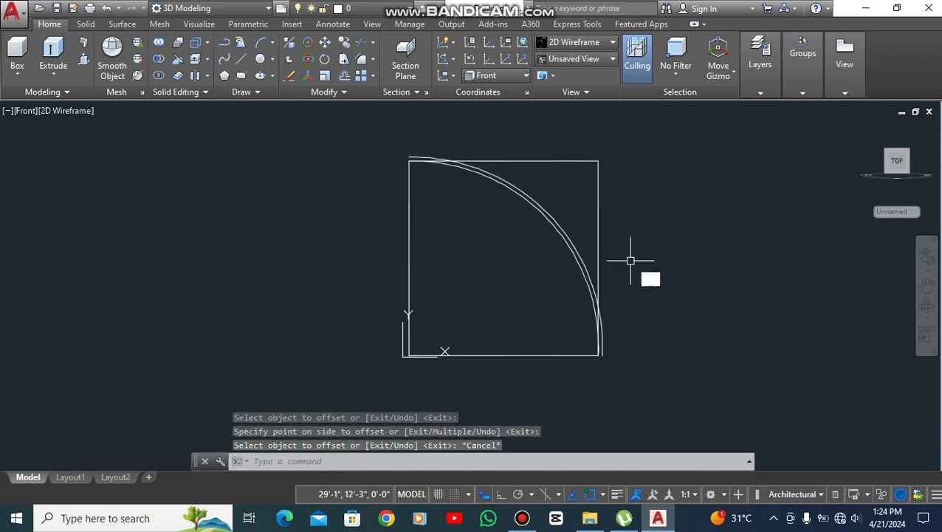
key(Return)
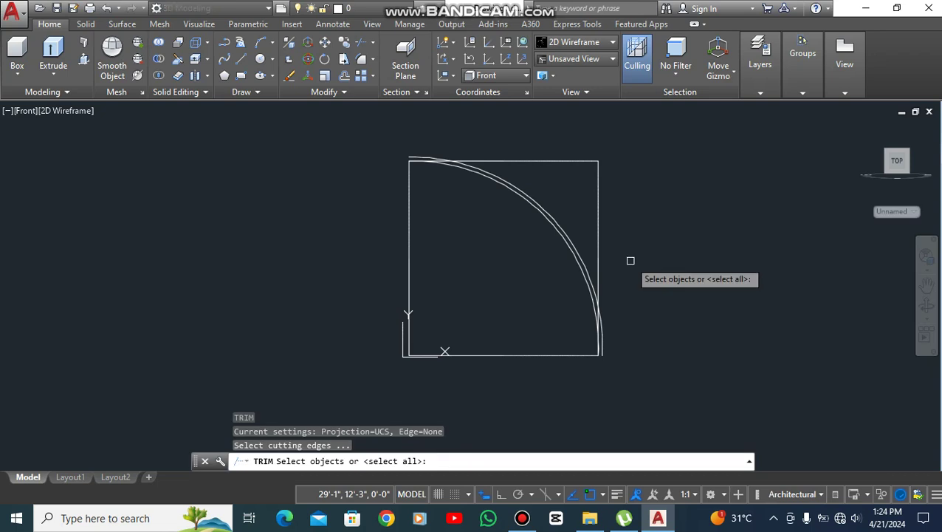
key(Escape)
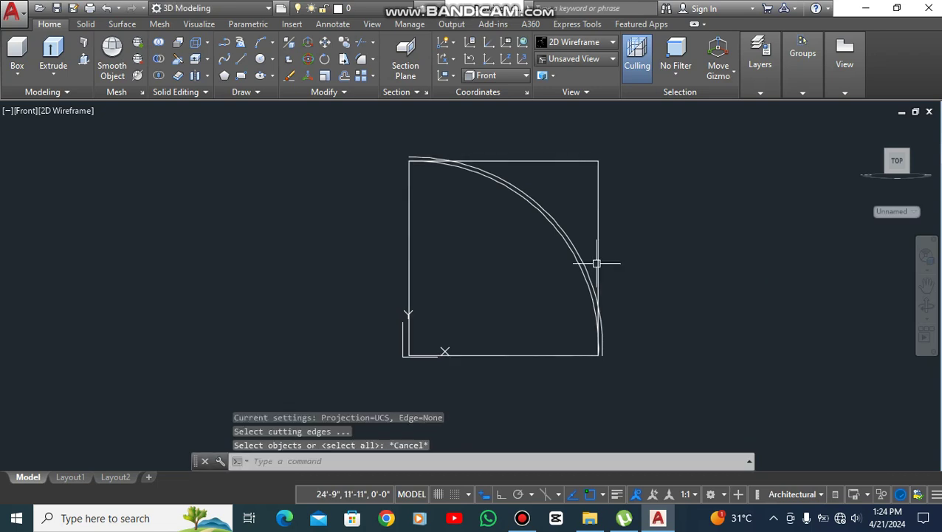
Delete the construction rectangle around the two arcs.
click(598, 259)
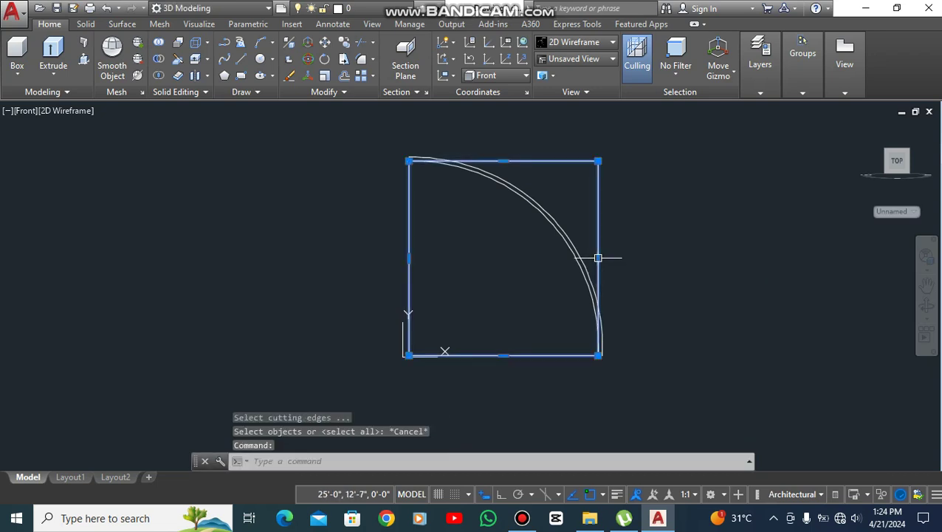
mouse_move(598, 257)
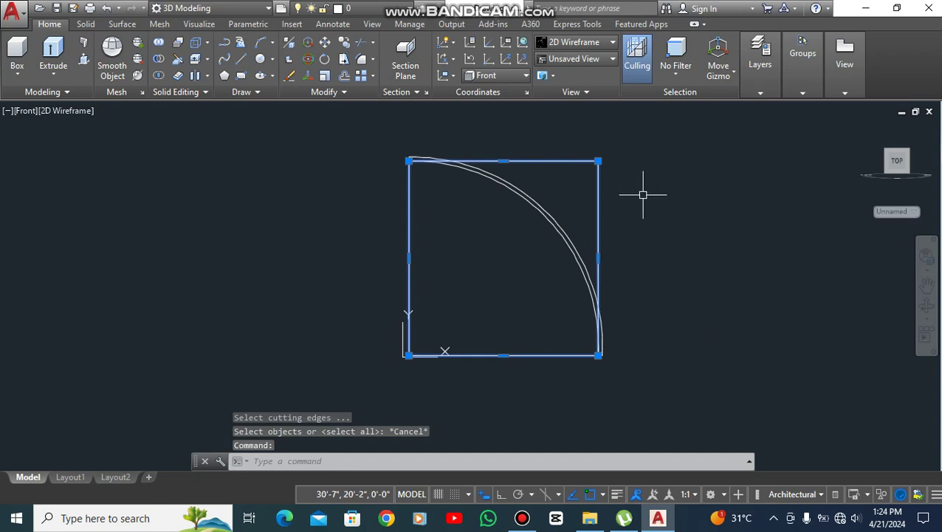
key(Delete)
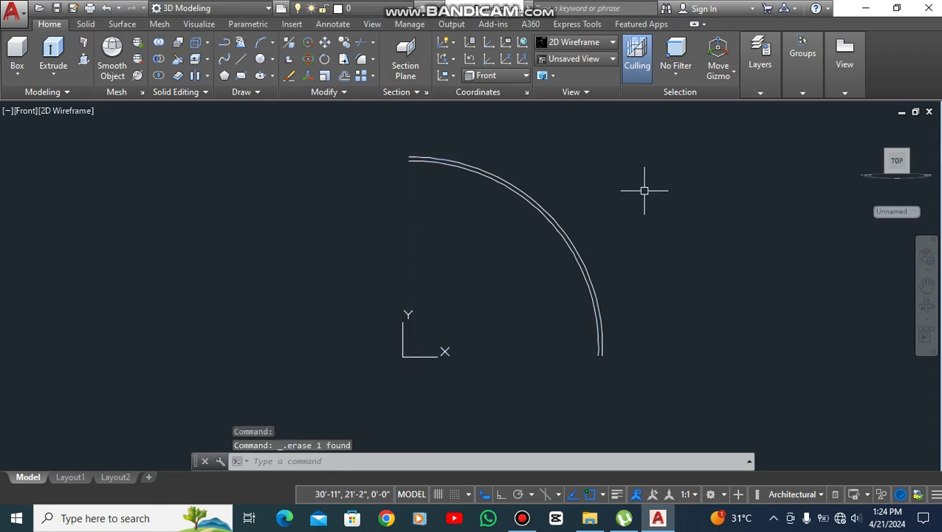
With Ortho on, draw a horizontal line from the inner arc's lower end outward past the outer arc.
scroll(587, 337, up, 5)
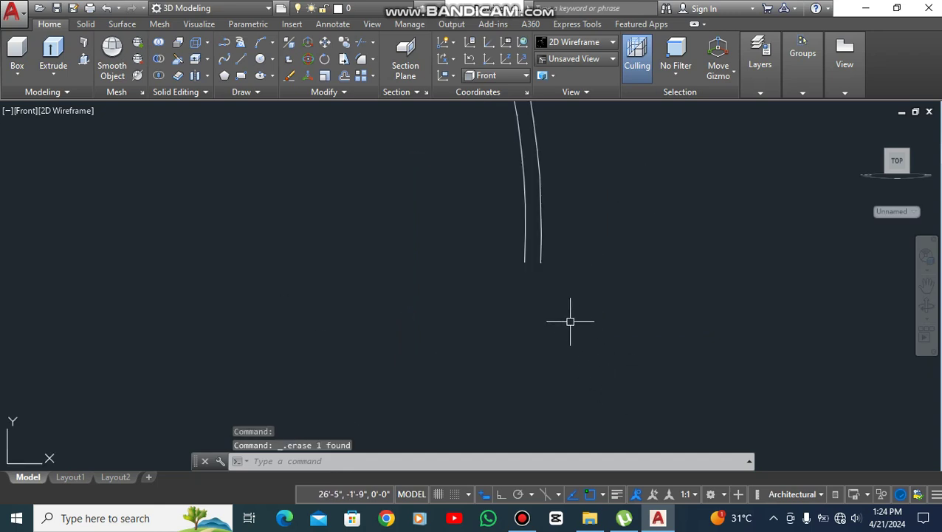
text(l)
key(Return)
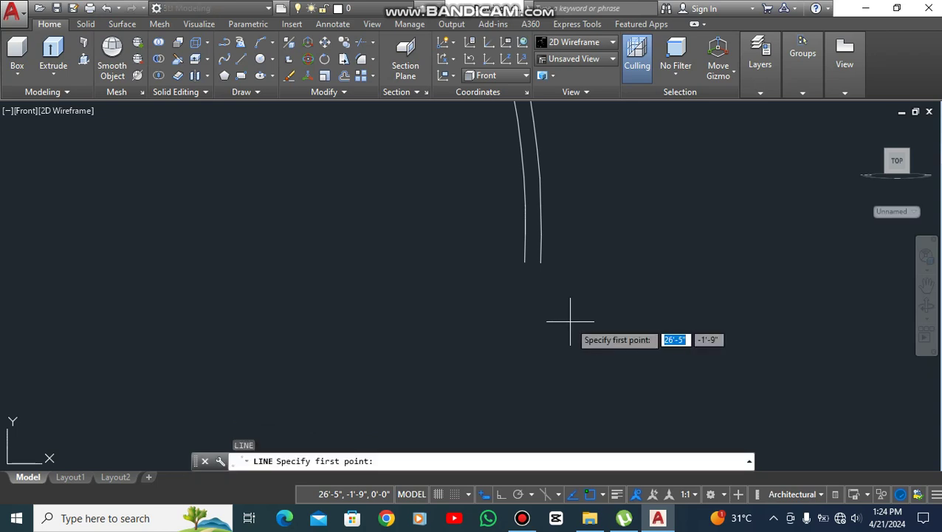
click(524, 262)
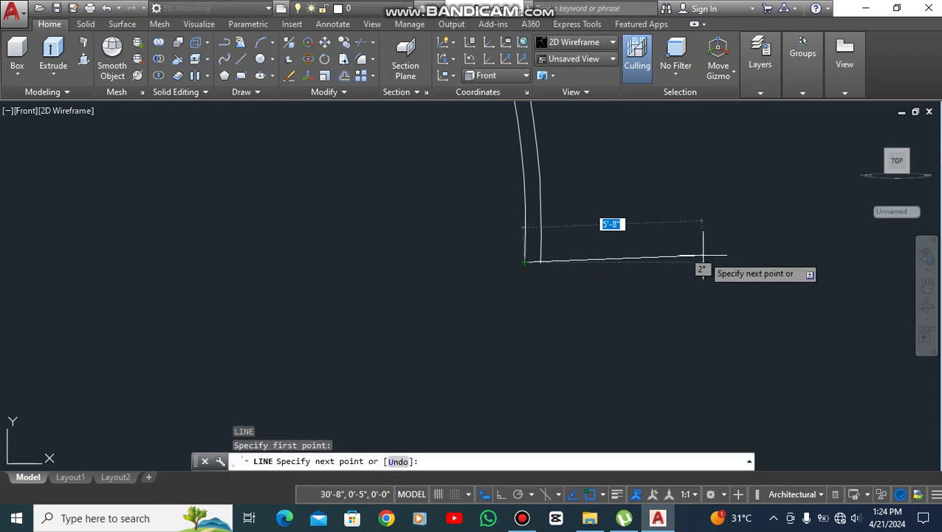
key(F8)
scroll(705, 319, down, 5)
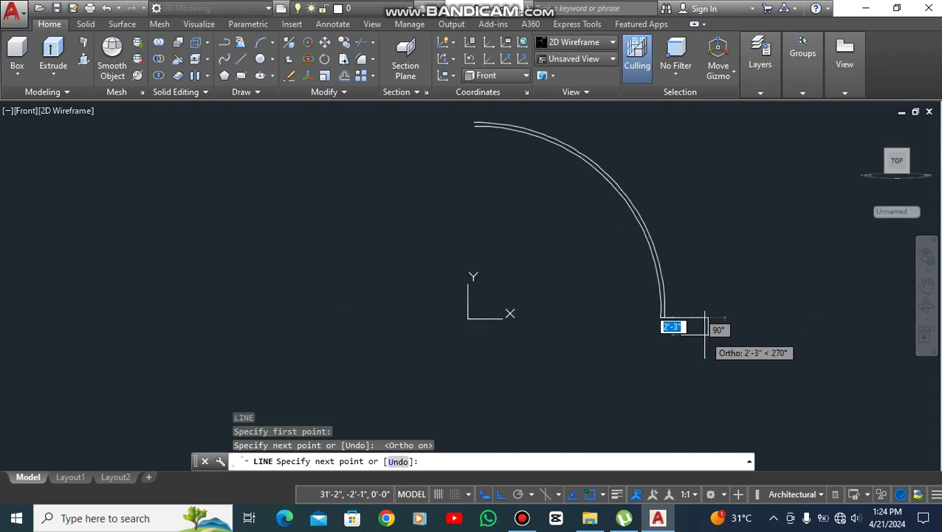
click(698, 319)
key(Return)
Draw a vertical line from the inner arc's upper end up past the outer arc.
key(Return)
scroll(516, 177, down, 2)
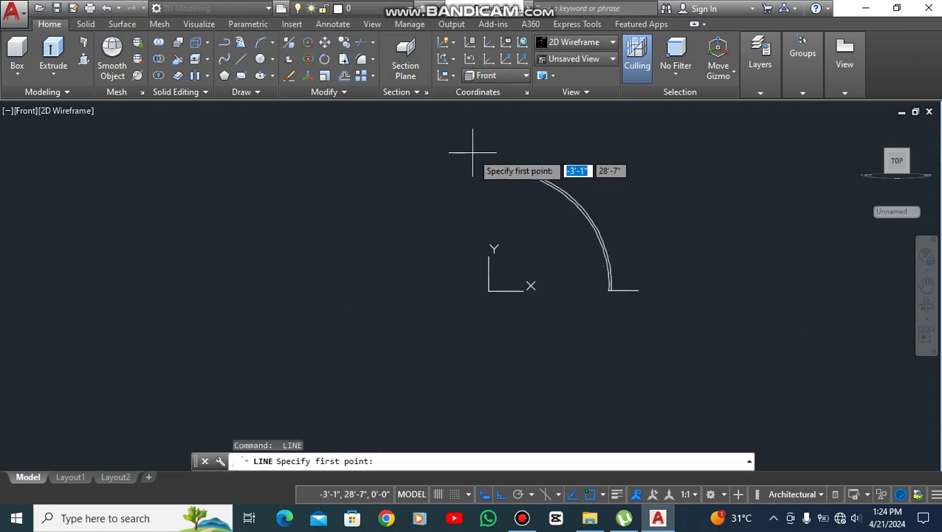
scroll(495, 192, up, 5)
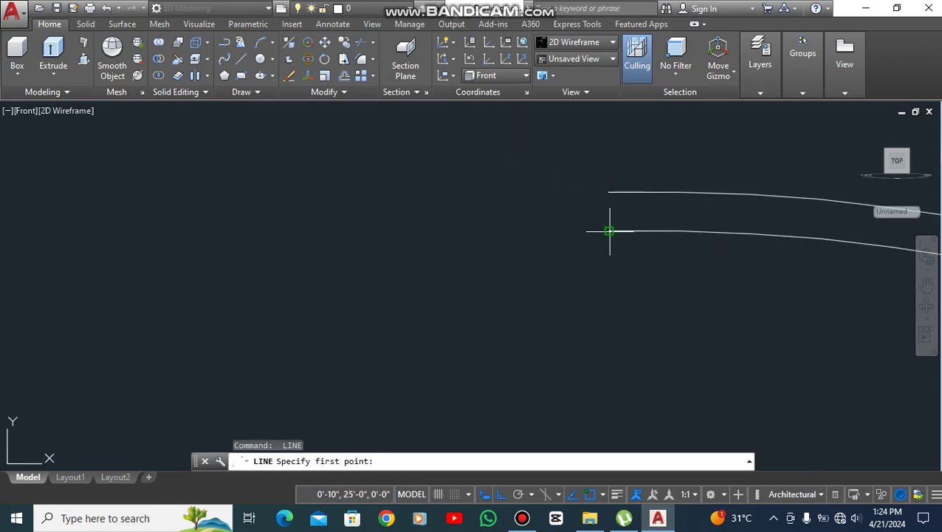
click(609, 231)
click(613, 149)
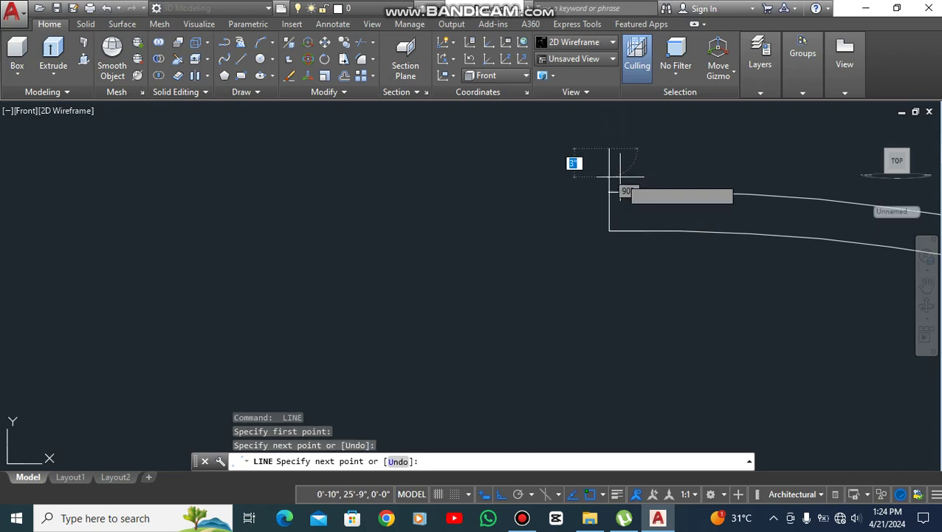
key(Return)
Trim the vertical line's excess above the outer arc and the outer arc's overhang at the upper end.
text(tr)
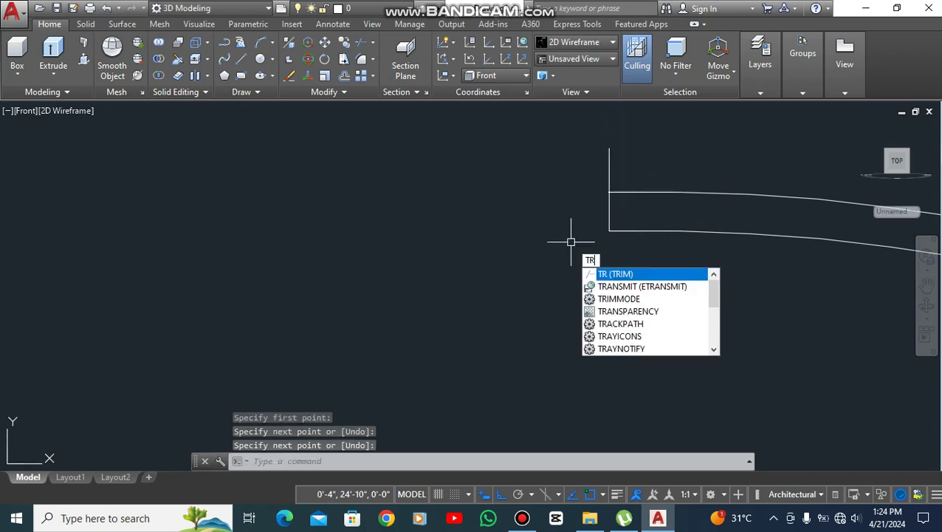
key(Return)
scroll(609, 187, up, 5)
click(607, 181)
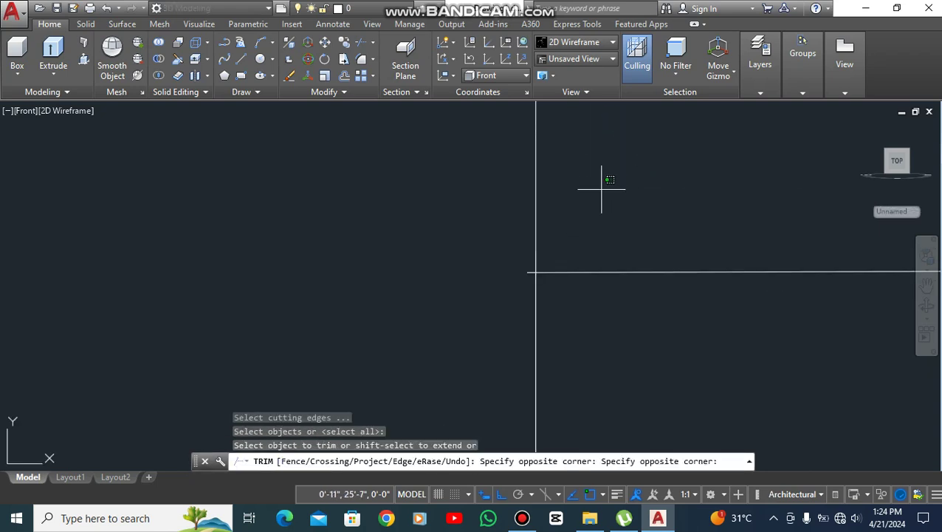
click(471, 271)
click(529, 272)
scroll(382, 225, down, 5)
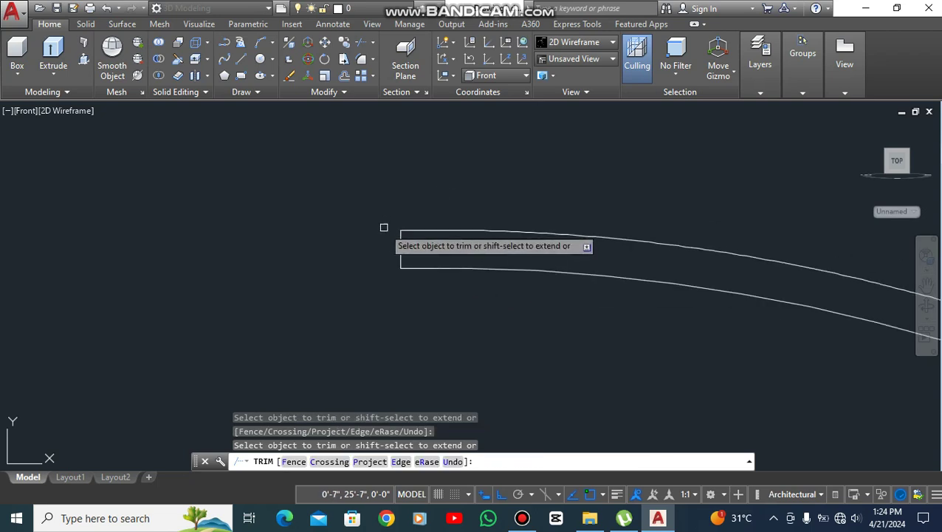
Trim the horizontal line's excess beyond the outer arc and the outer arc's overhang at the lower end.
scroll(565, 439, up, 5)
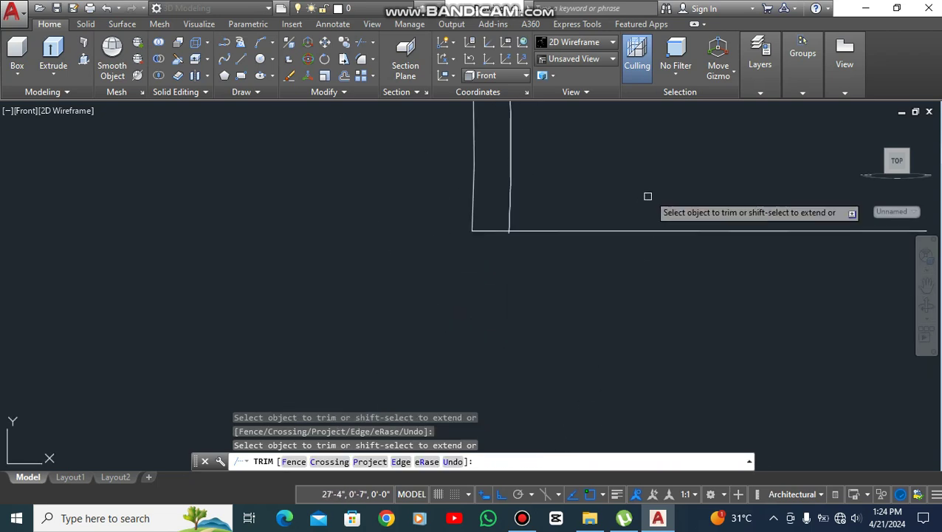
click(673, 189)
click(553, 305)
scroll(502, 236, up, 8)
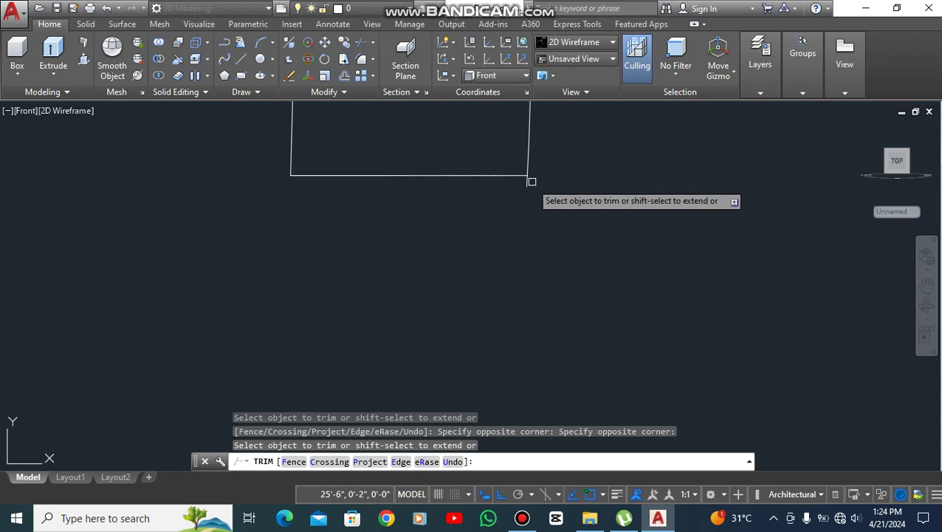
click(527, 182)
key(Escape)
scroll(480, 253, down, 3)
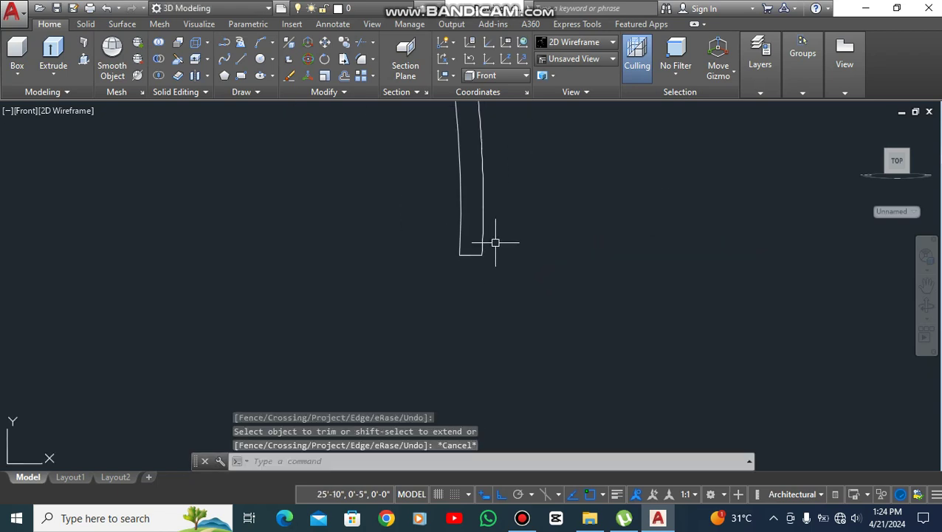
Join the two arcs and both end lines into a single closed polyline.
text(j)
key(Return)
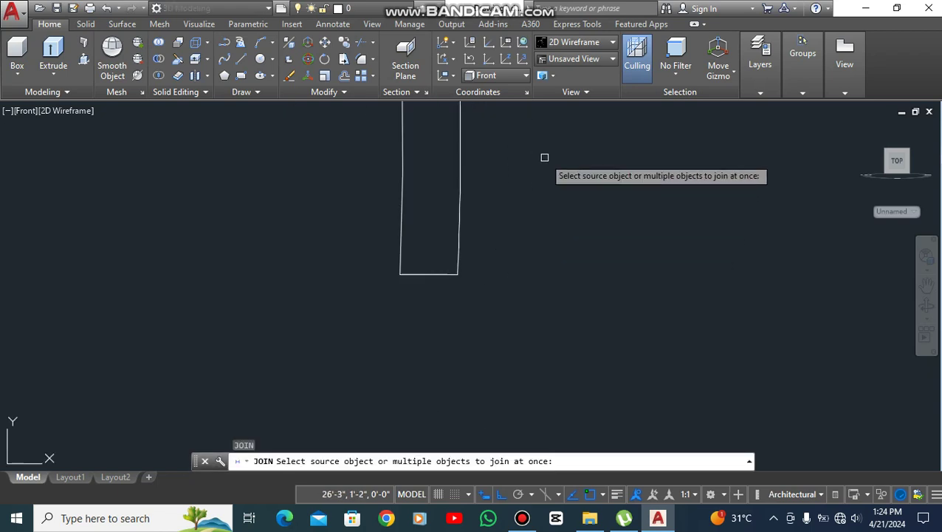
click(544, 156)
click(280, 362)
scroll(492, 319, down, 5)
scroll(522, 290, up, 5)
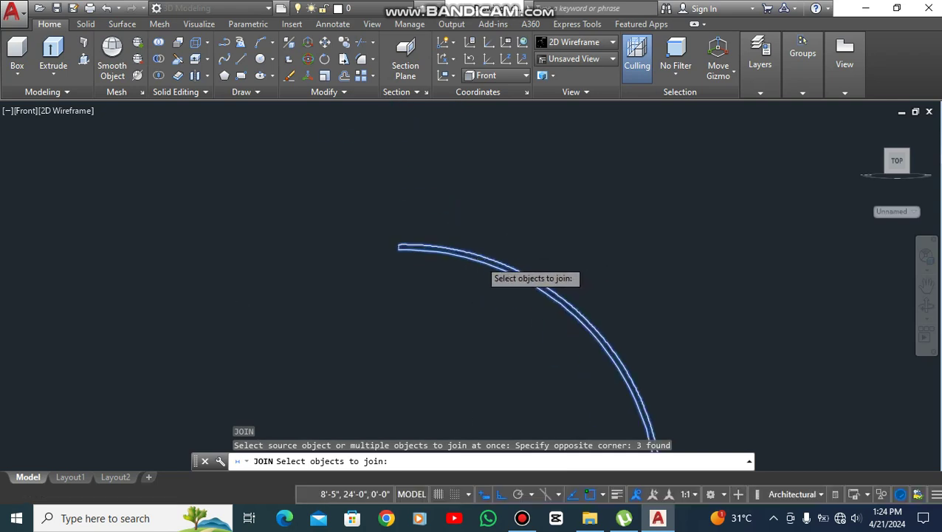
click(315, 290)
click(447, 254)
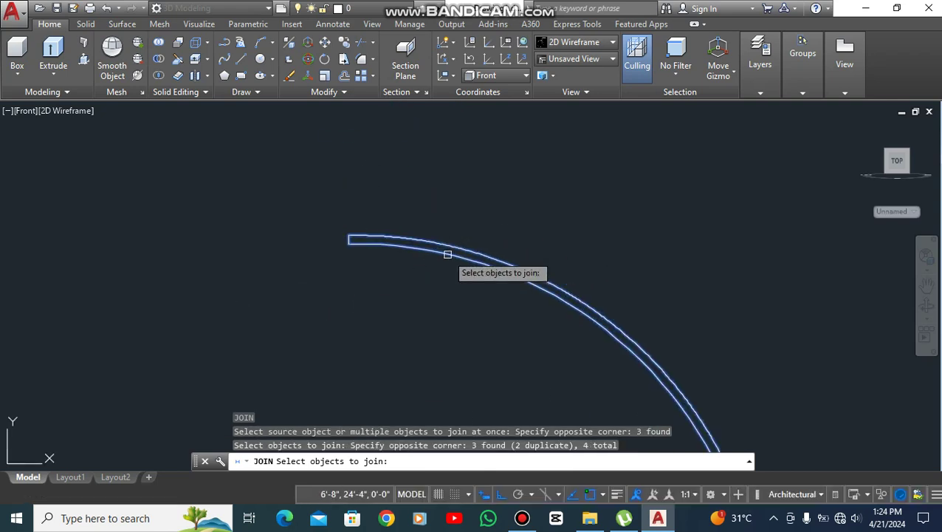
key(Return)
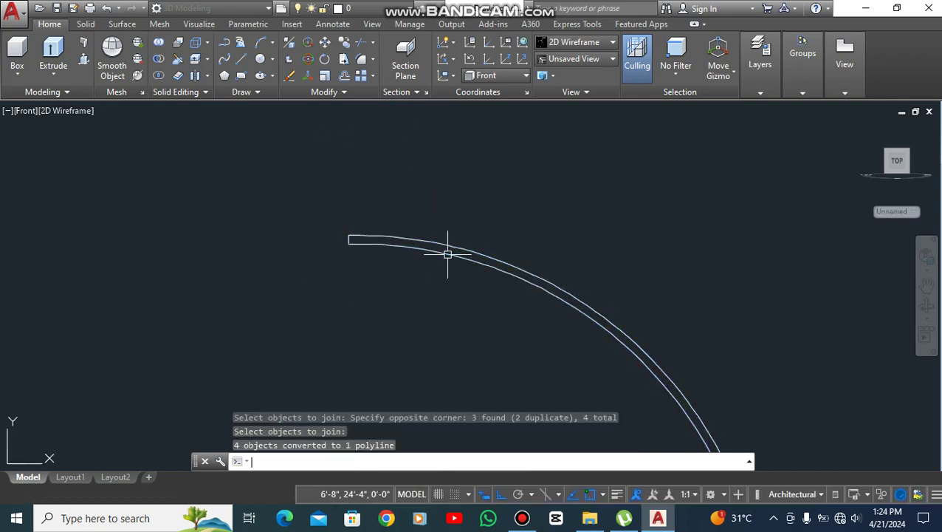
key(Escape)
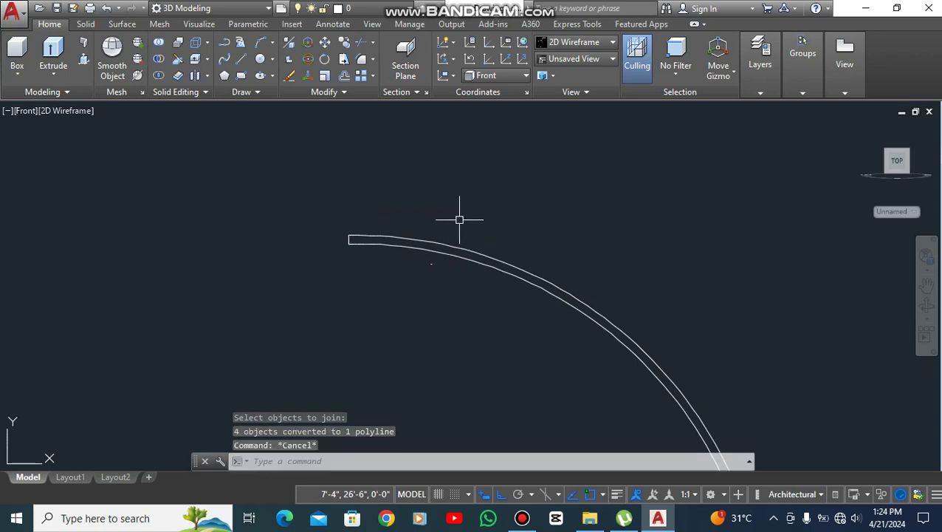
Switch the viewport from the front view to the Top view.
scroll(460, 220, down, 4)
scroll(458, 256, up, 3)
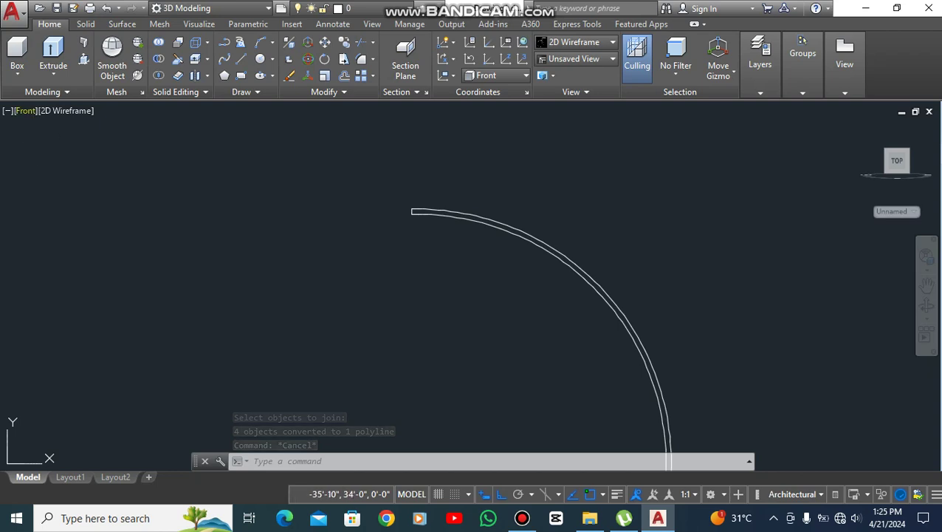
click(26, 110)
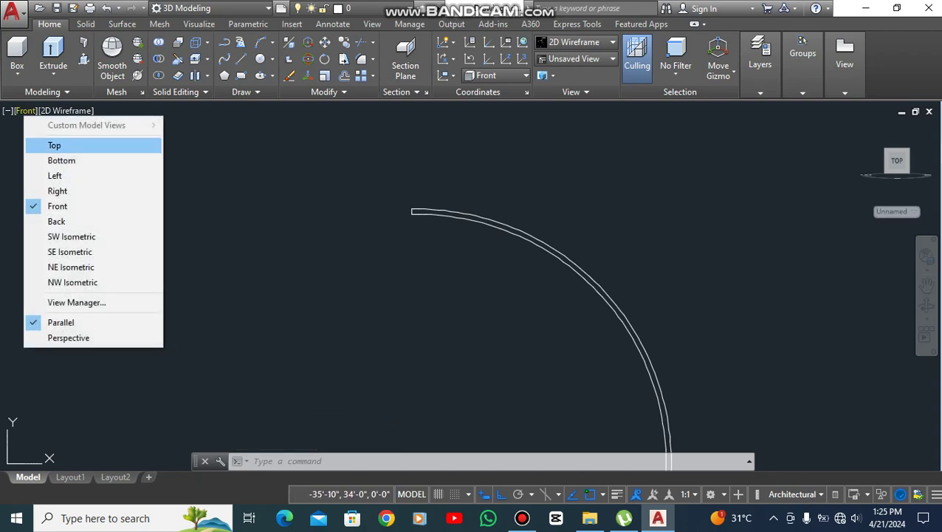
click(59, 145)
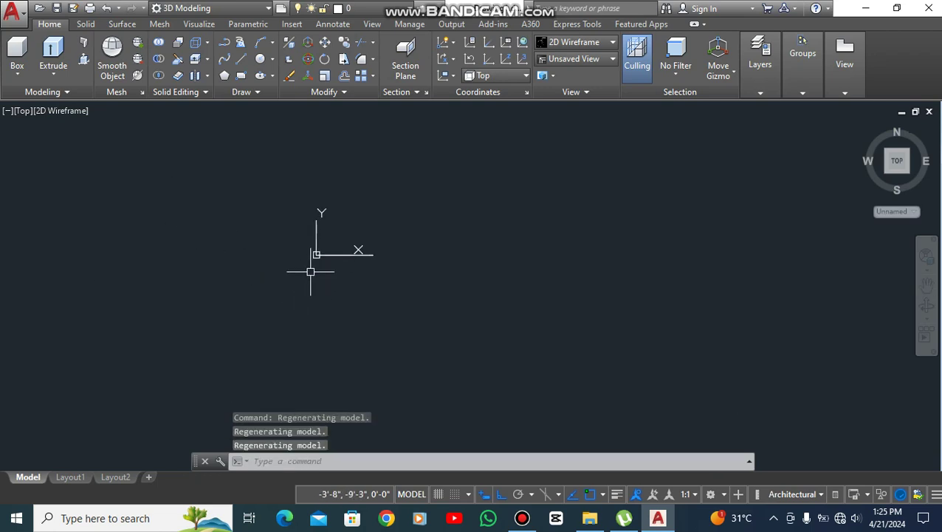
scroll(457, 274, up, 2)
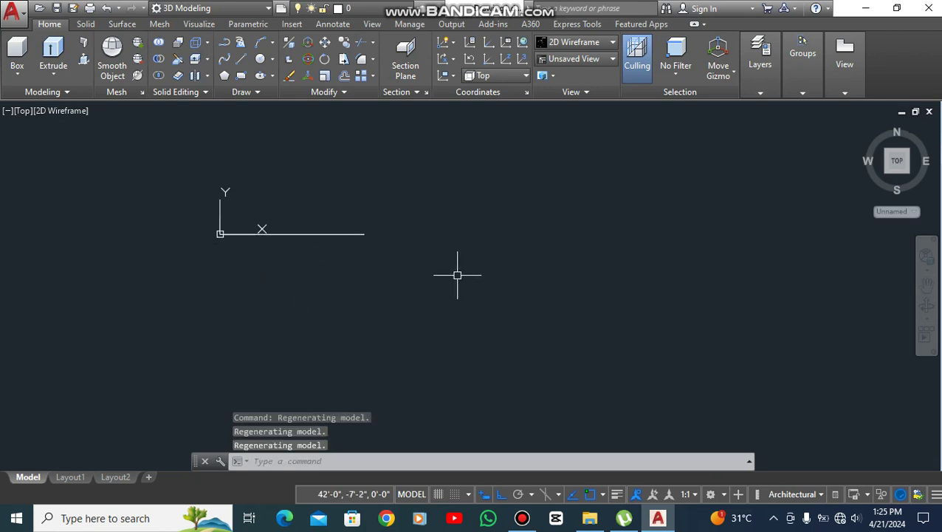
Draw a circle with a 30' radius, centred in the empty area beyond the profile's outer end.
key(Return)
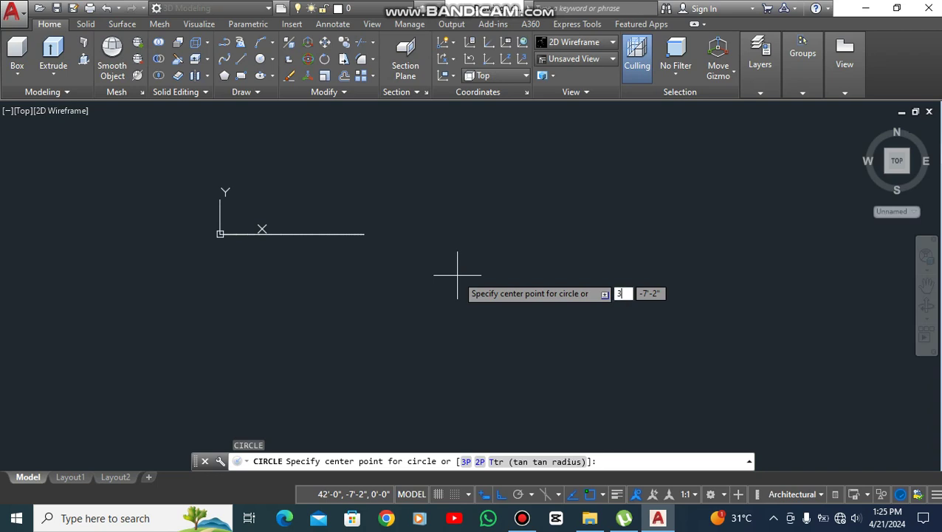
key(Escape)
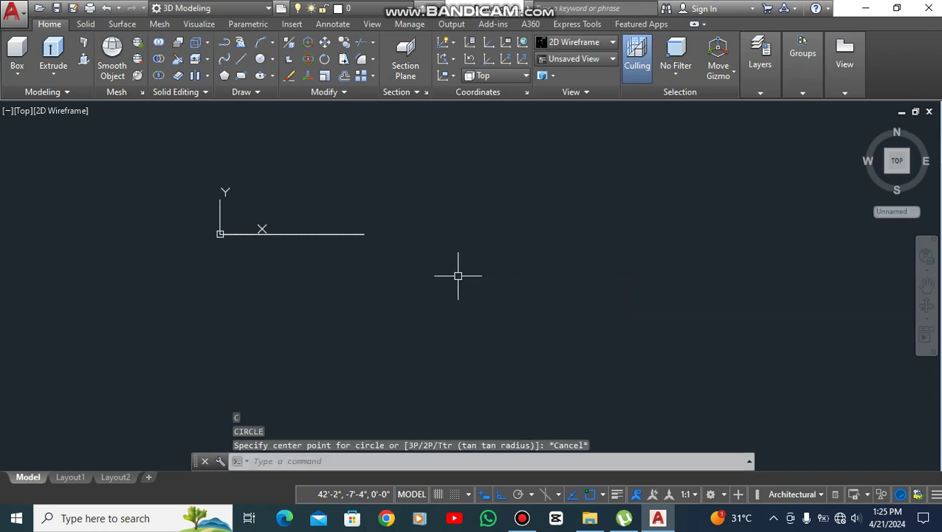
key(Return)
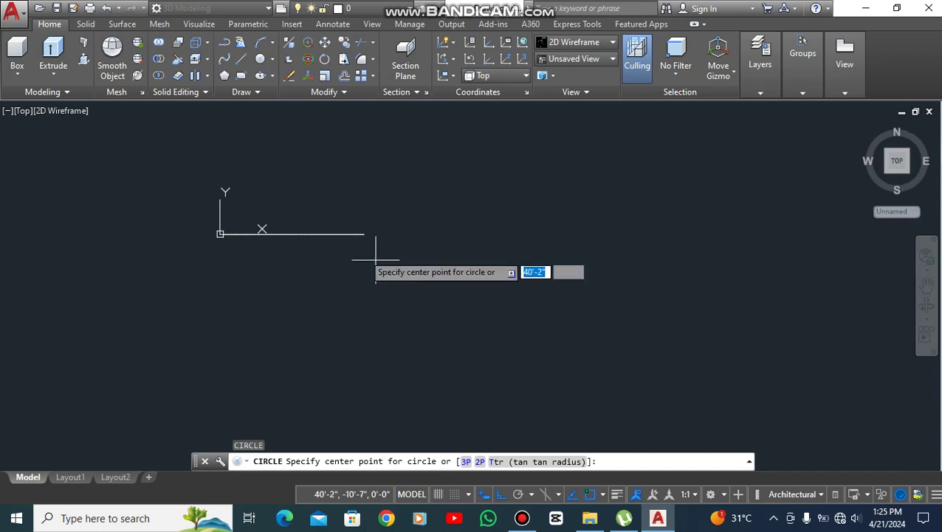
click(491, 238)
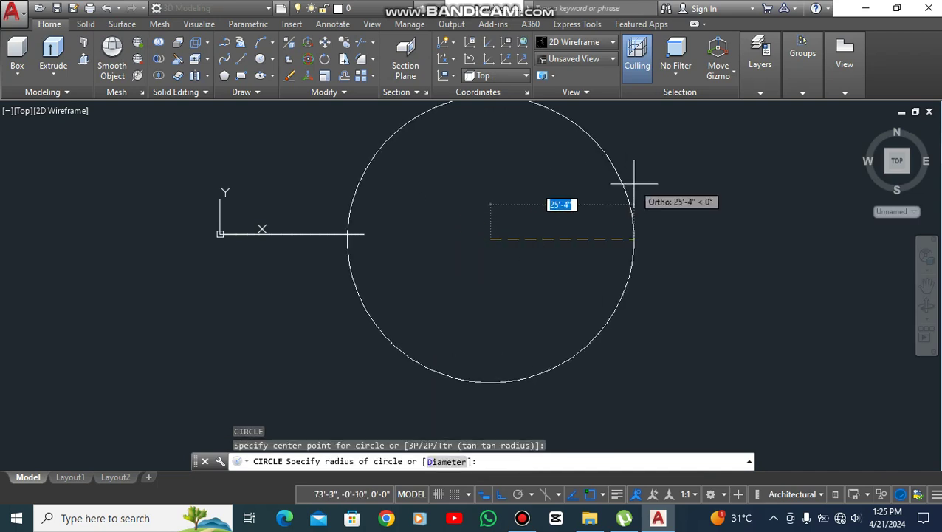
text(30)
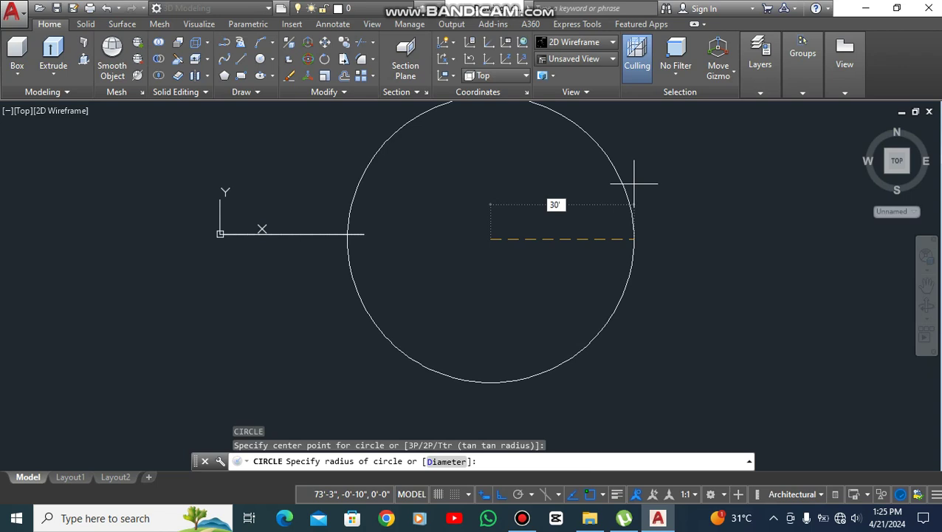
key(Return)
scroll(631, 231, down, 6)
scroll(515, 189, up, 2)
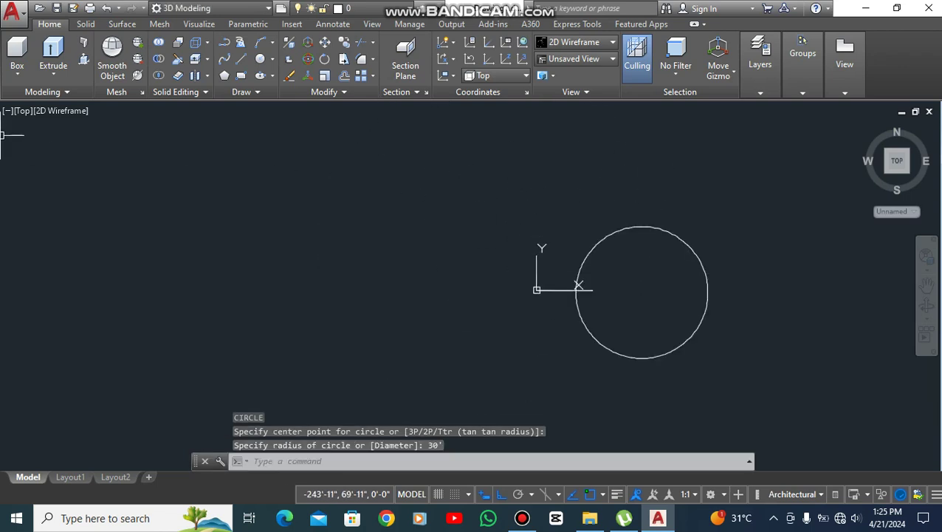
Change the viewport to the SW Isometric view.
click(23, 111)
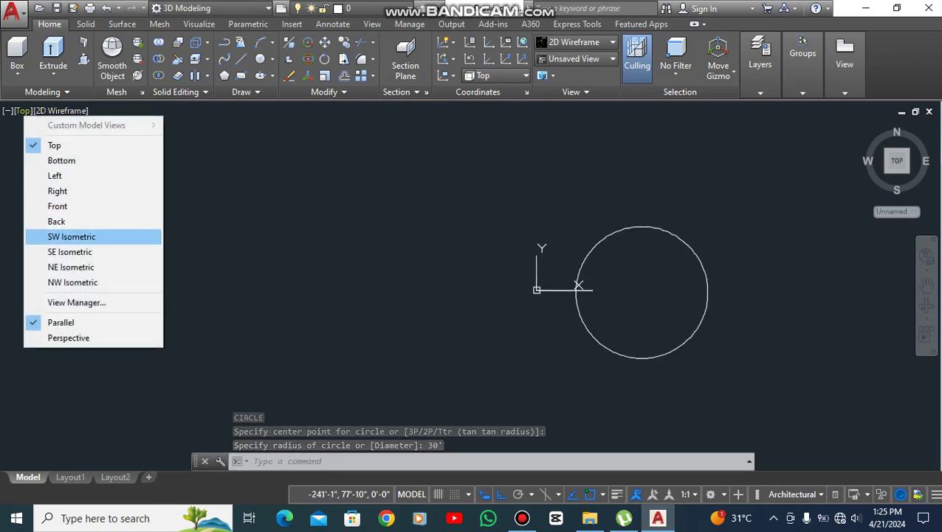
click(55, 236)
scroll(504, 250, up, 4)
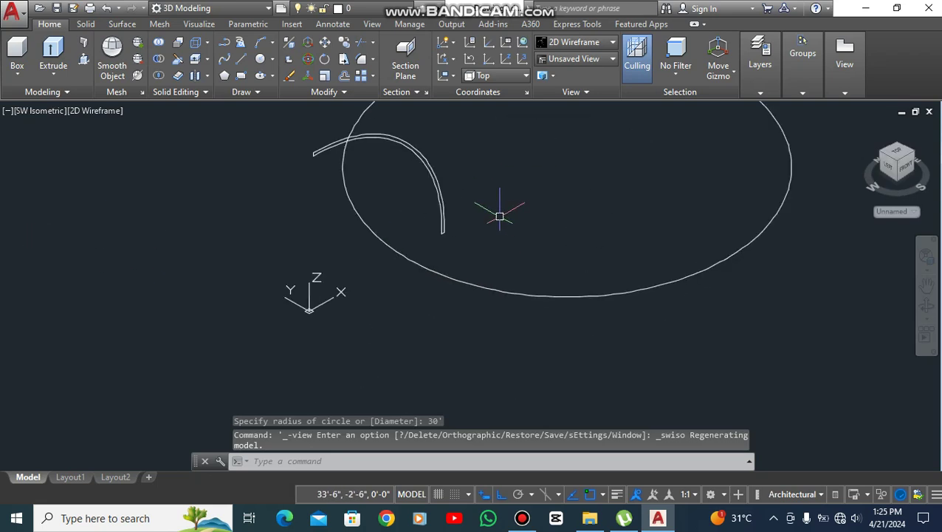
Move the arc profile by its inner lower corner onto the circle's edge, on the side farther from the origin.
key(Return)
click(481, 189)
click(421, 231)
key(Return)
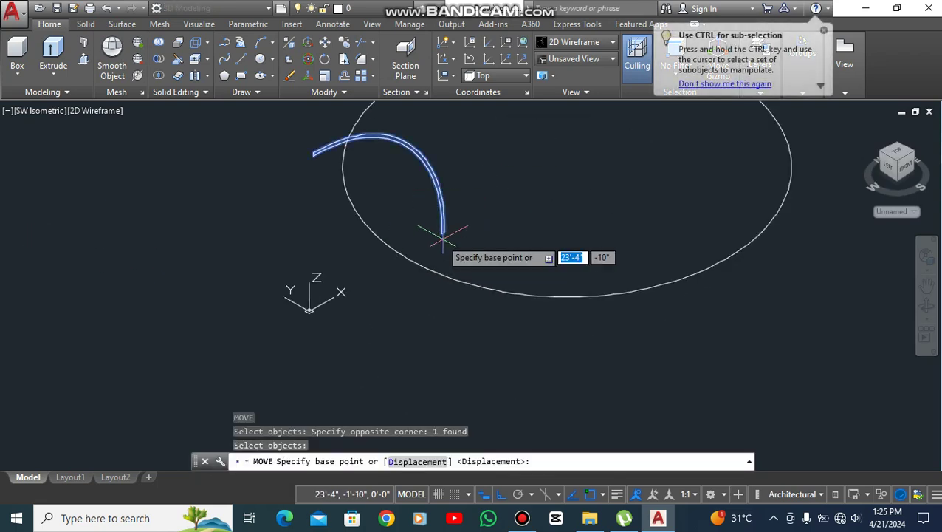
scroll(456, 235, up, 5)
click(446, 219)
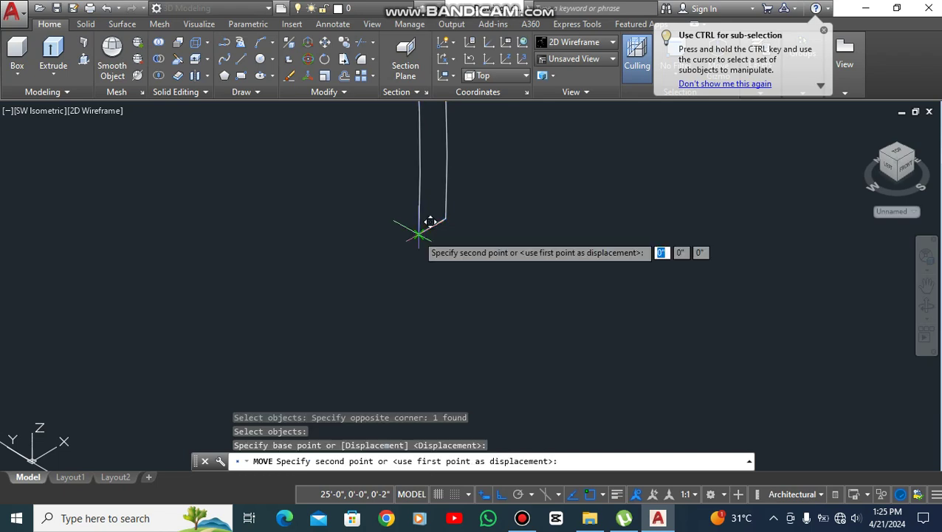
scroll(448, 222, down, 5)
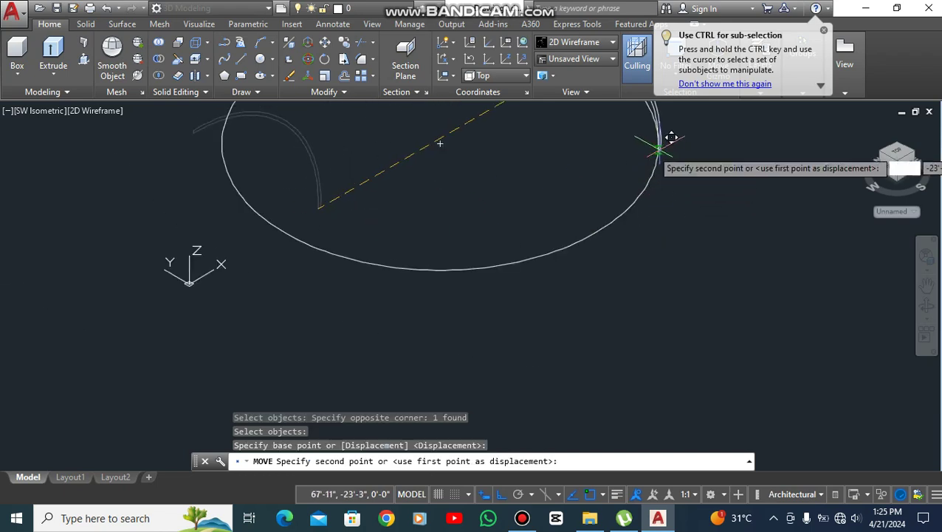
scroll(653, 155, up, 4)
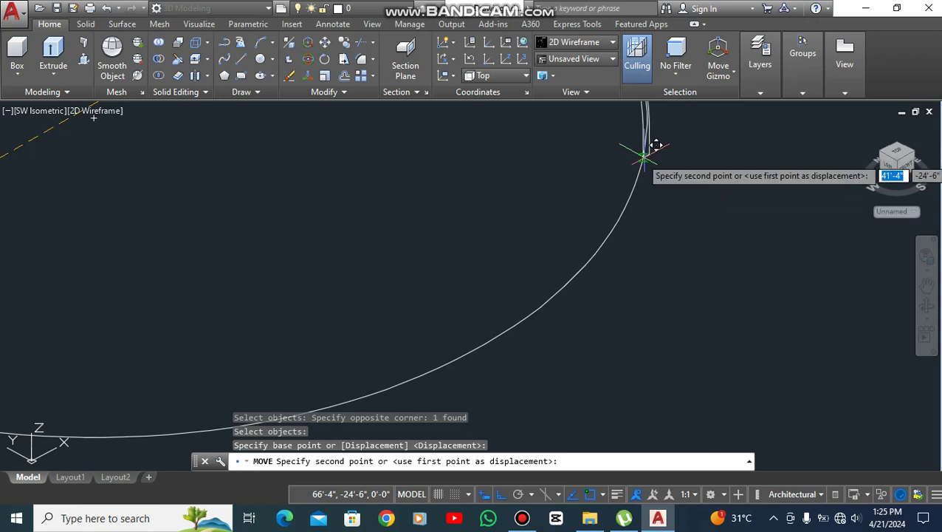
click(644, 157)
scroll(651, 252, down, 5)
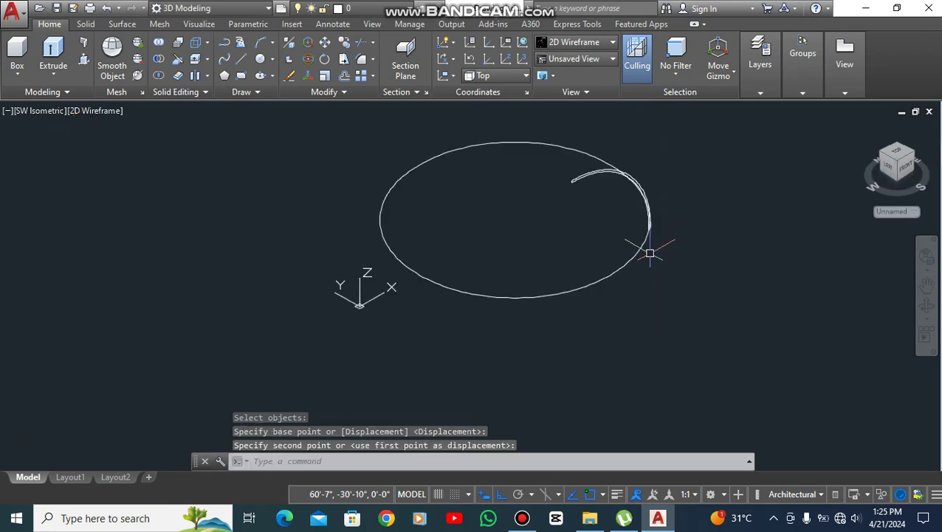
Try to extrude the arc profile as a solid using the circle as the extrusion path, and undo it.
scroll(613, 215, up, 2)
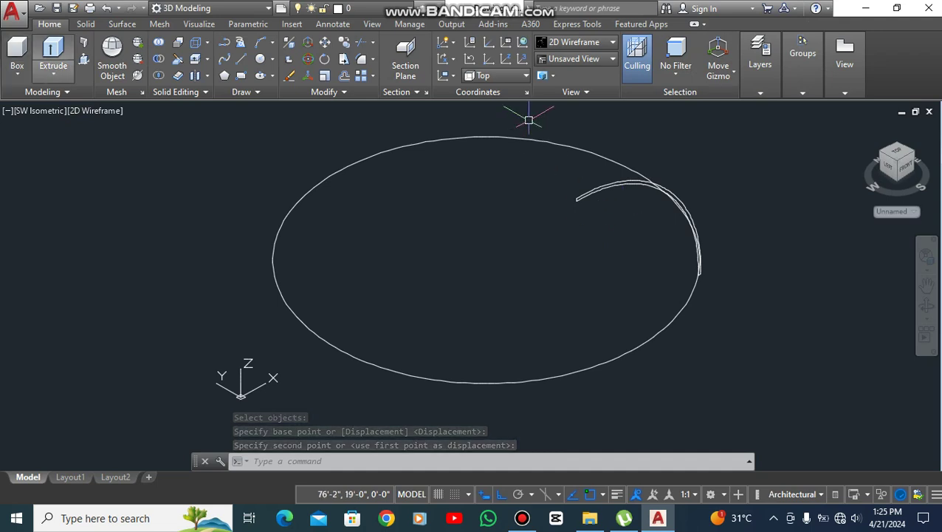
click(53, 71)
click(70, 98)
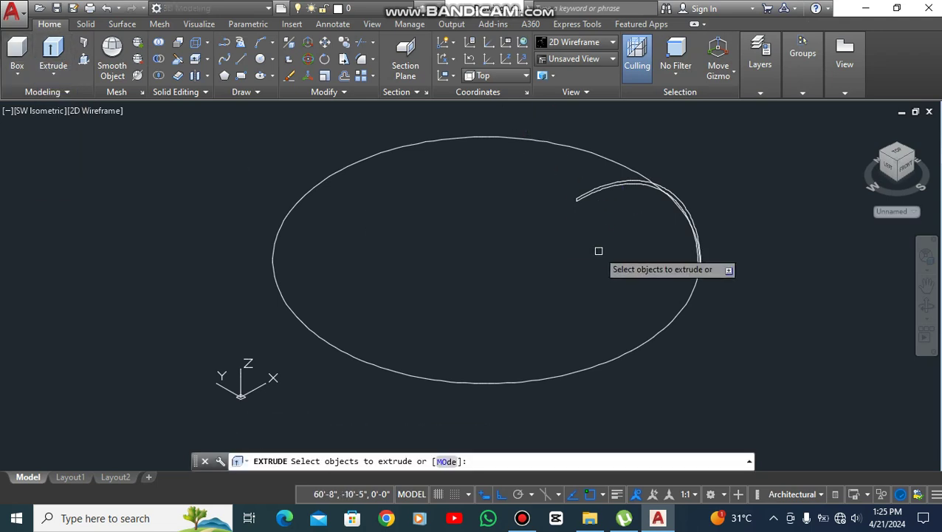
click(598, 186)
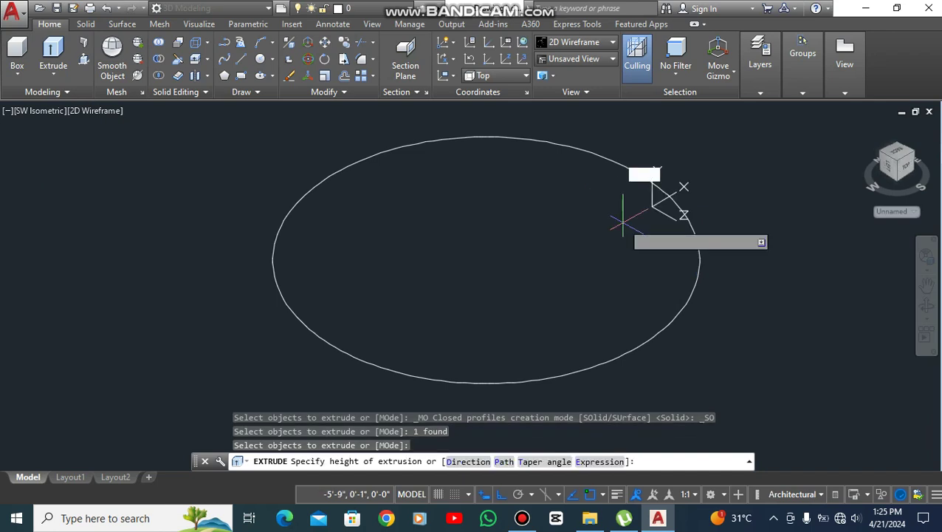
key(Return)
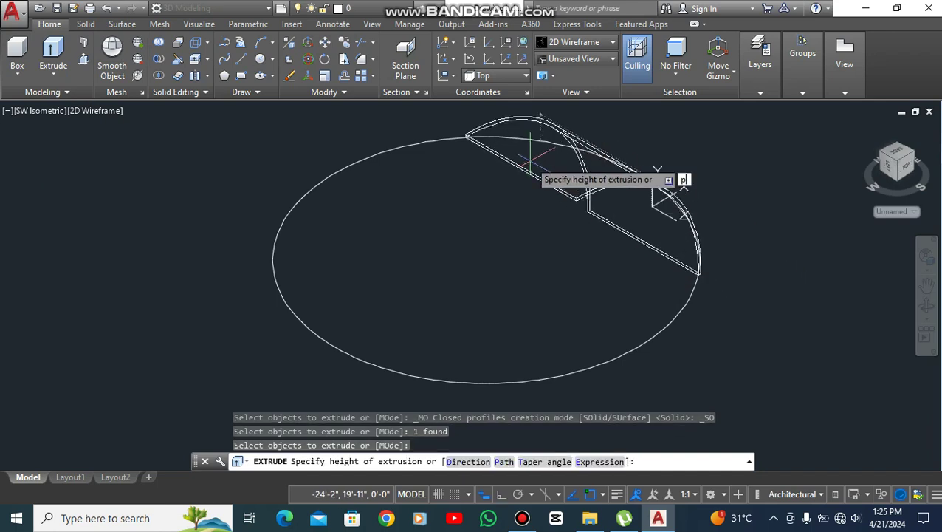
text(p)
key(Return)
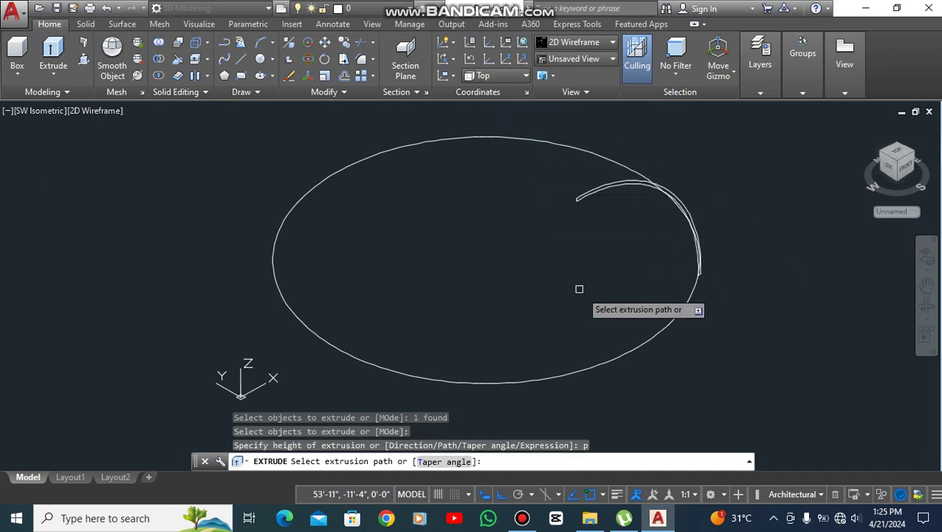
click(647, 340)
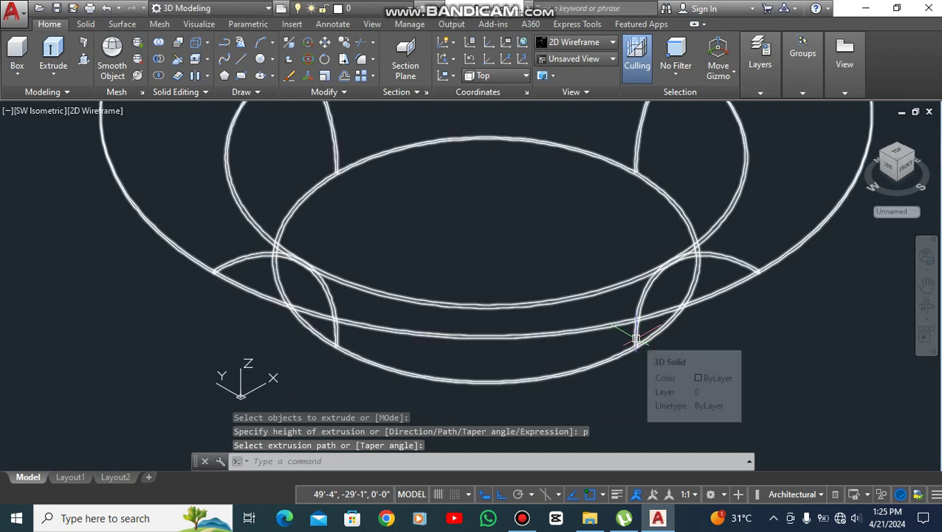
key(Escape)
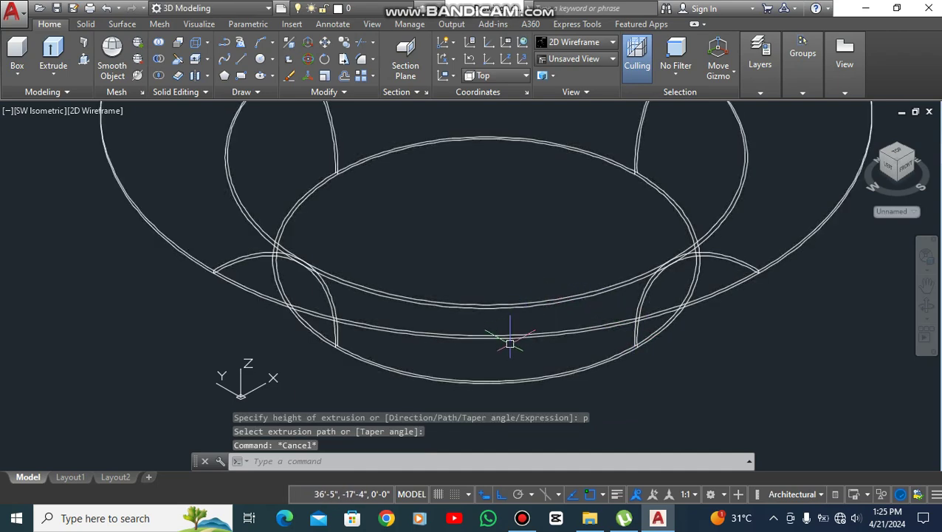
key(ctrl+z)
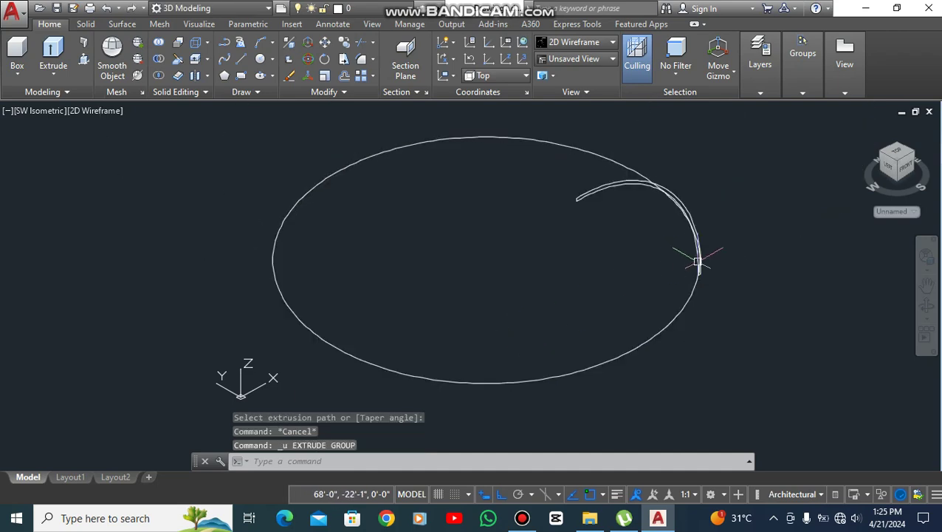
Mirror the arc profile in the X direction about a line through its lower corner on the circle, erasing the source object.
scroll(668, 322, down, 3)
scroll(714, 283, up, 5)
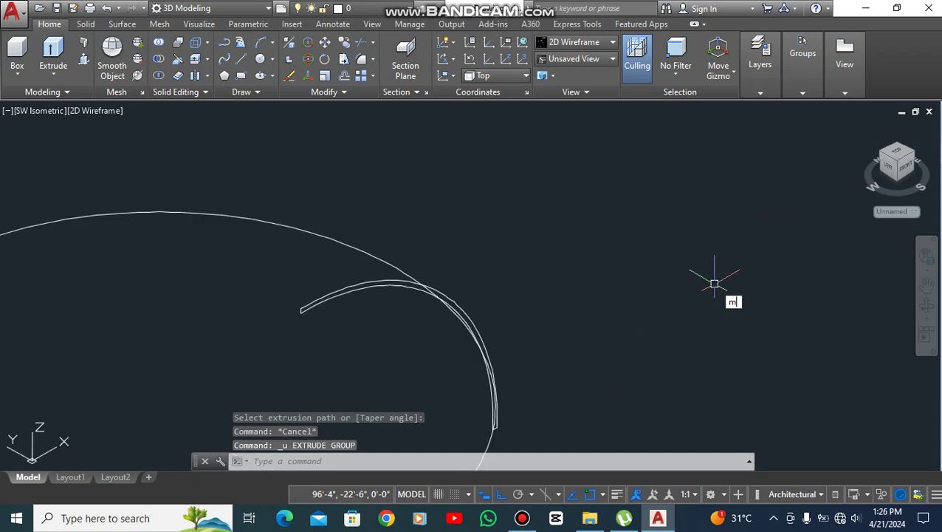
key(Return)
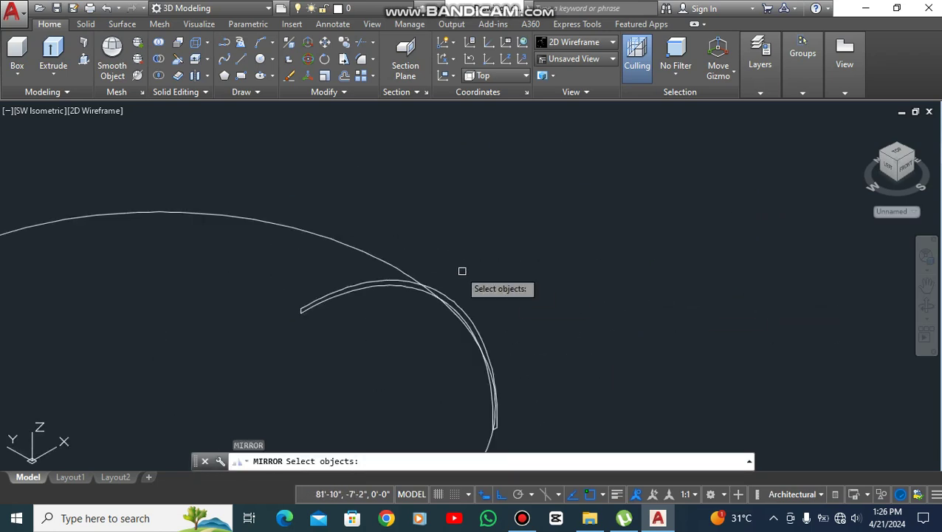
click(392, 287)
key(Return)
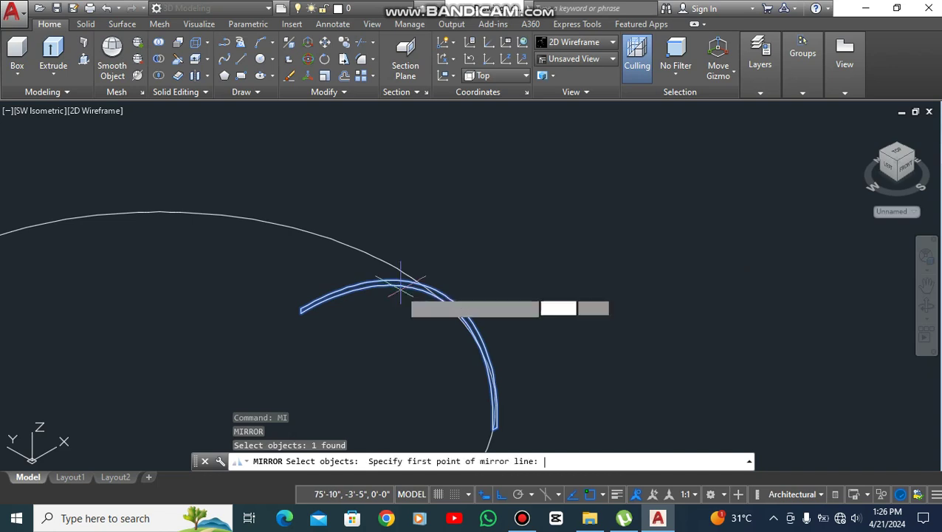
click(494, 428)
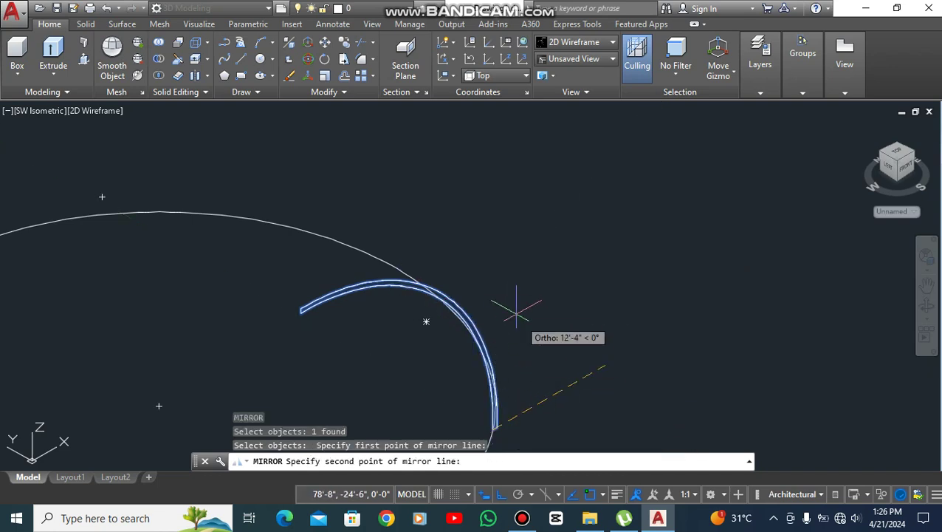
scroll(513, 314, down, 3)
click(562, 346)
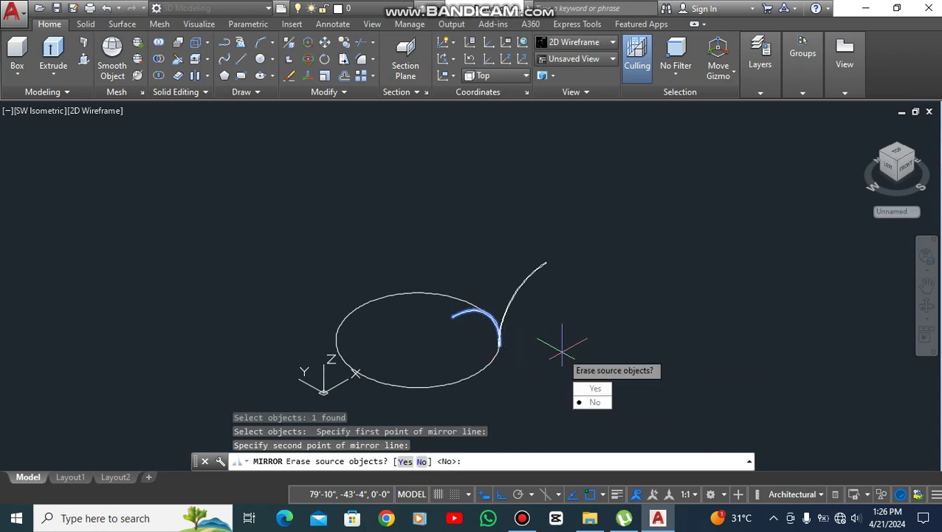
key(Up)
key(Return)
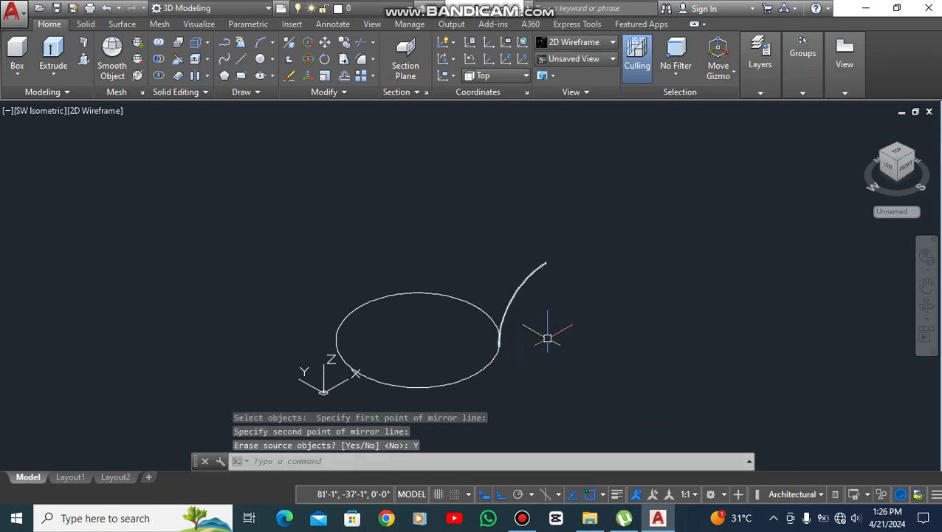
Move the mirrored profile by its lower corner touching the circle to a nearby point on the circle's edge.
scroll(521, 338, up, 5)
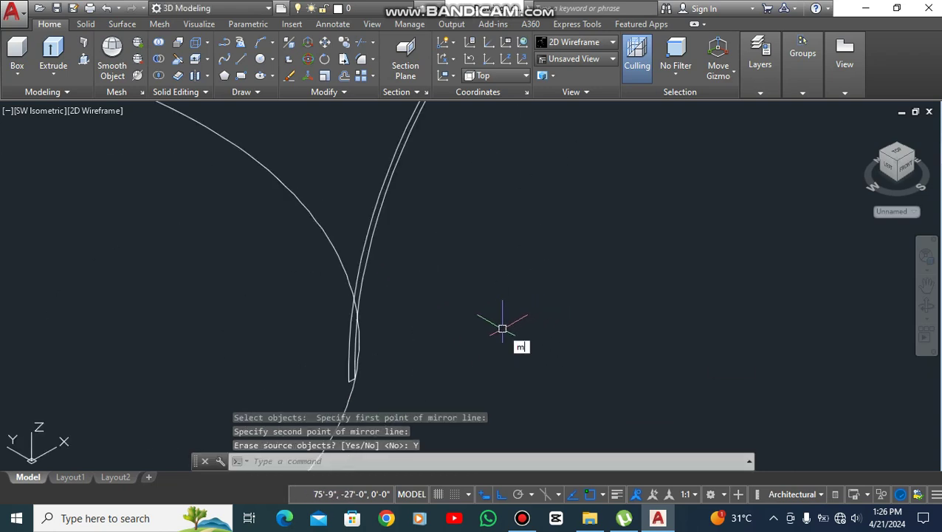
text(m)
key(Return)
click(429, 204)
click(373, 176)
key(Return)
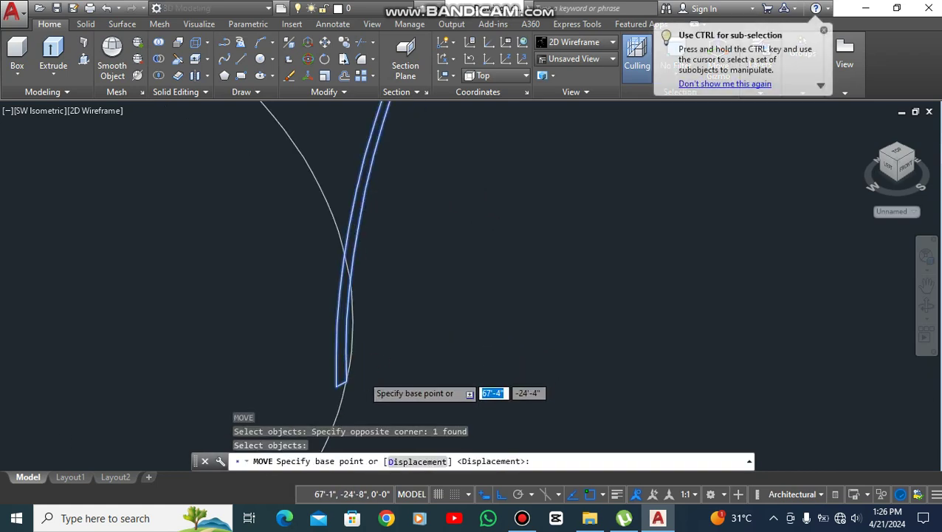
scroll(359, 375, up, 6)
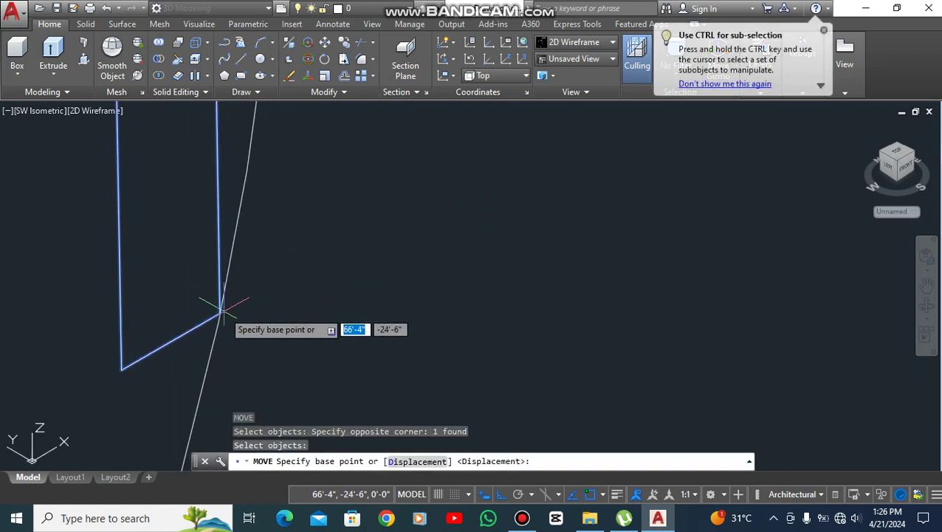
click(220, 311)
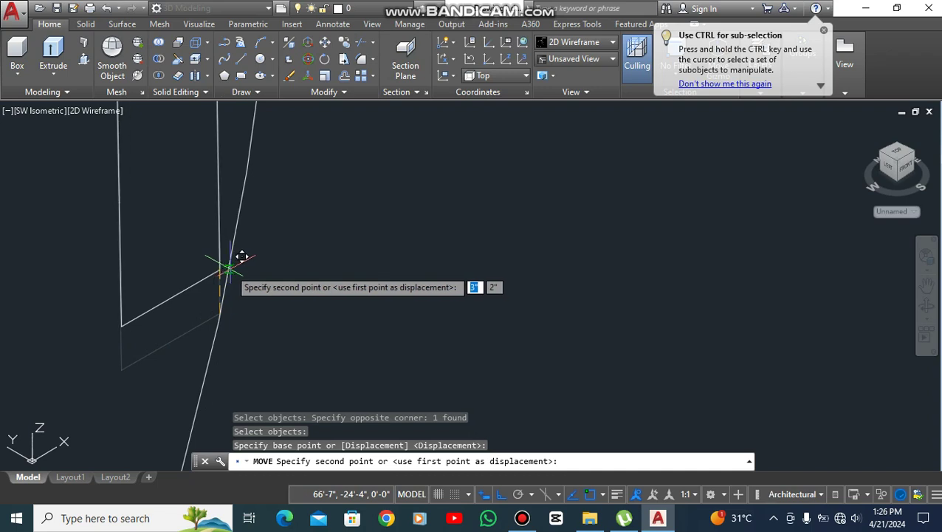
click(229, 267)
Extrude the mirrored arc profile along the circle as the path to form the dome solid.
scroll(231, 268, down, 6)
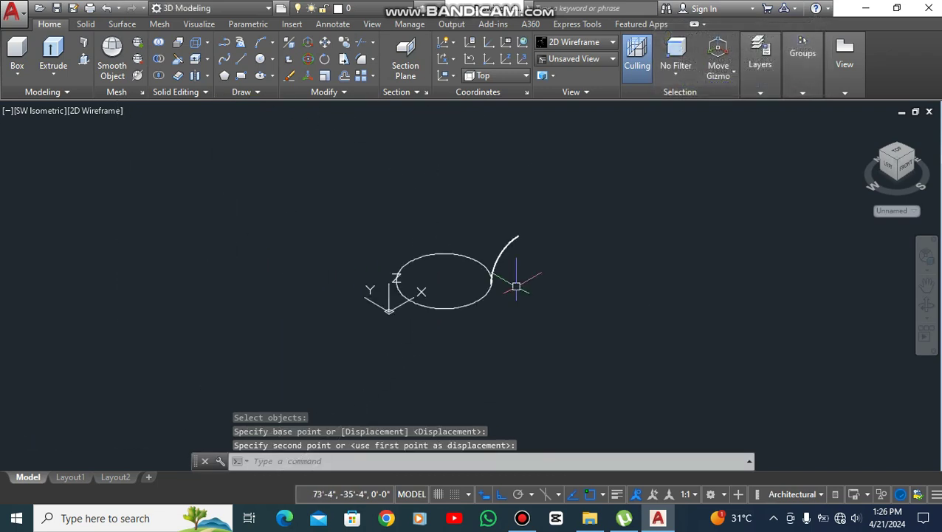
scroll(569, 280, up, 2)
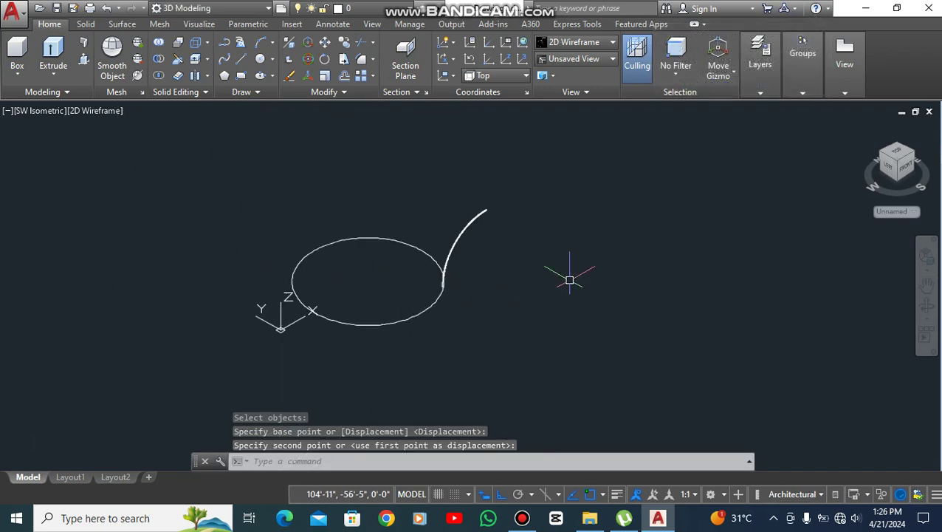
text(ex)
key(Return)
click(489, 217)
click(464, 212)
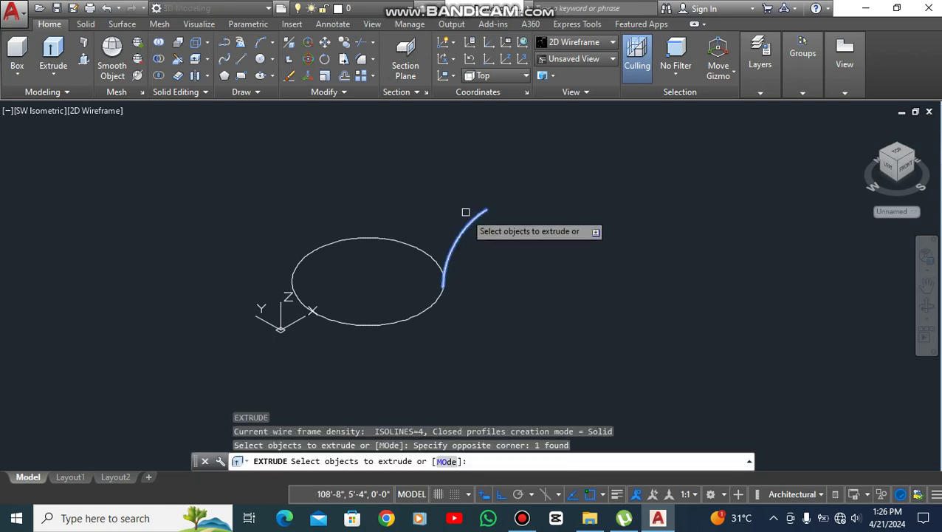
key(Return)
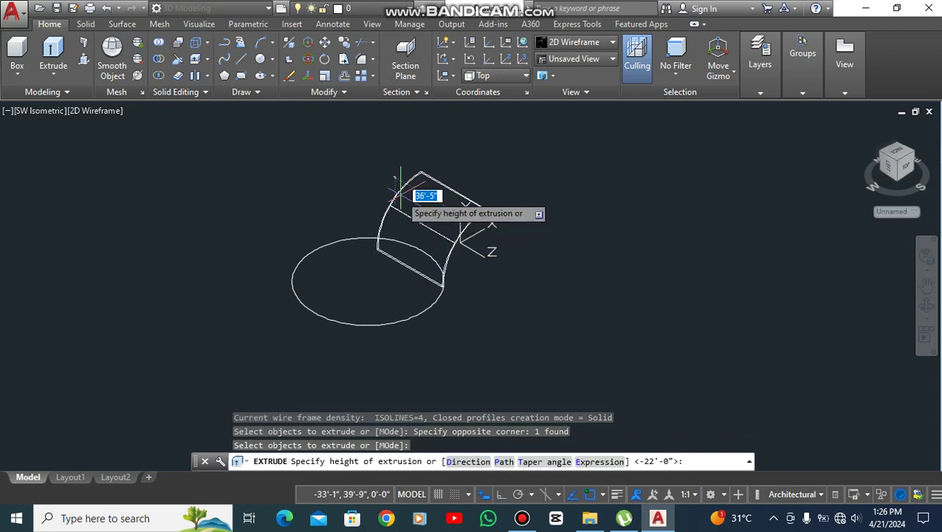
text(p)
key(Return)
click(407, 242)
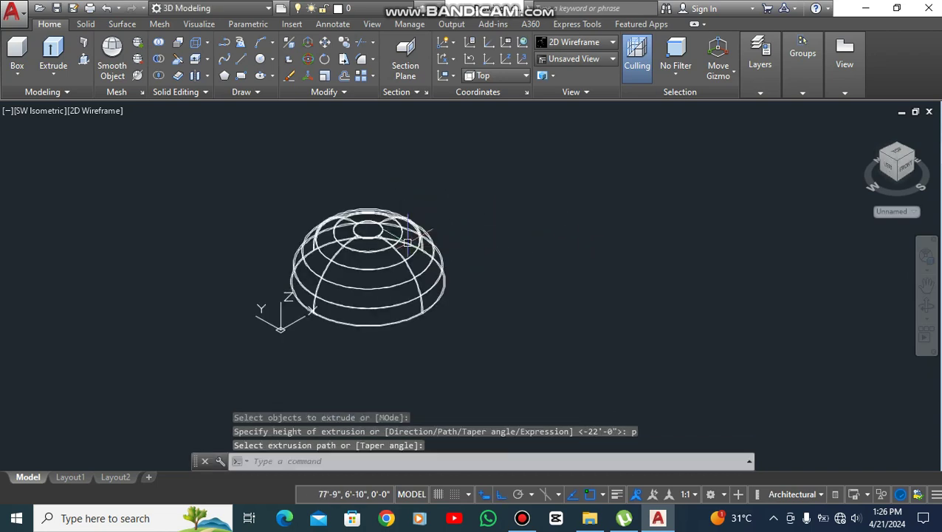
key(Return)
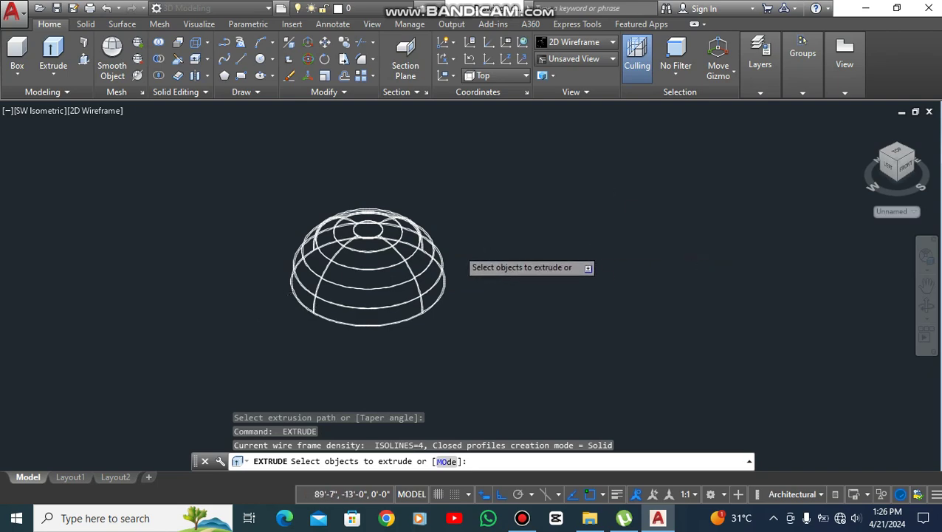
scroll(363, 245, up, 4)
scroll(363, 244, up, 2)
key(Escape)
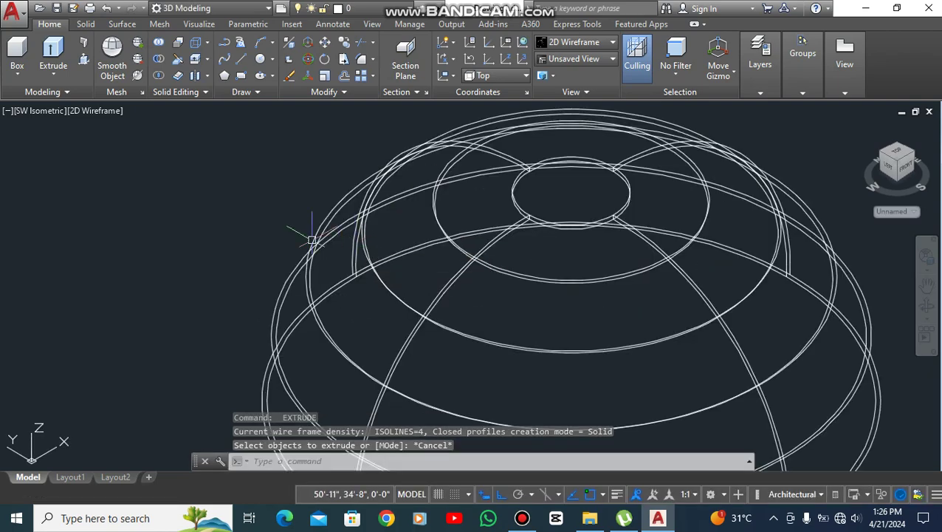
Preview the dome in the Shaded visual style and return the viewport to 2D Wireframe.
click(96, 110)
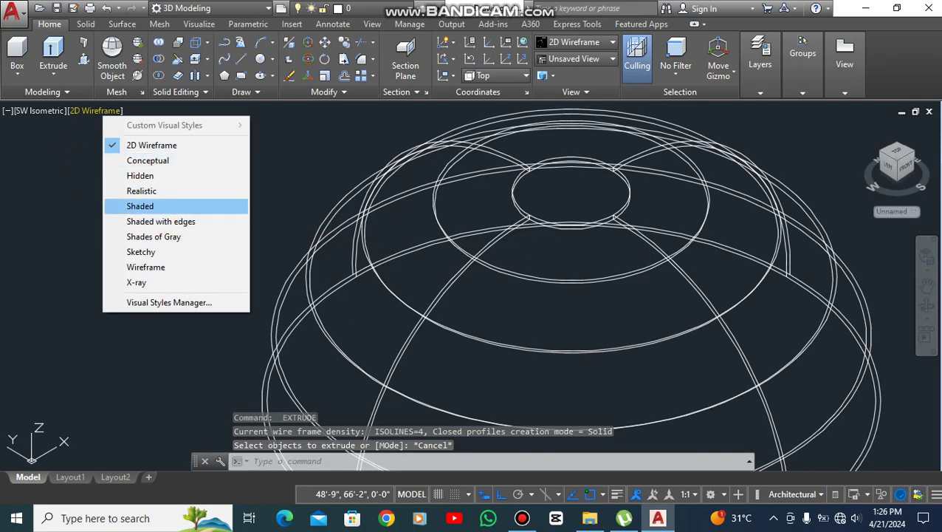
click(140, 206)
scroll(188, 253, down, 4)
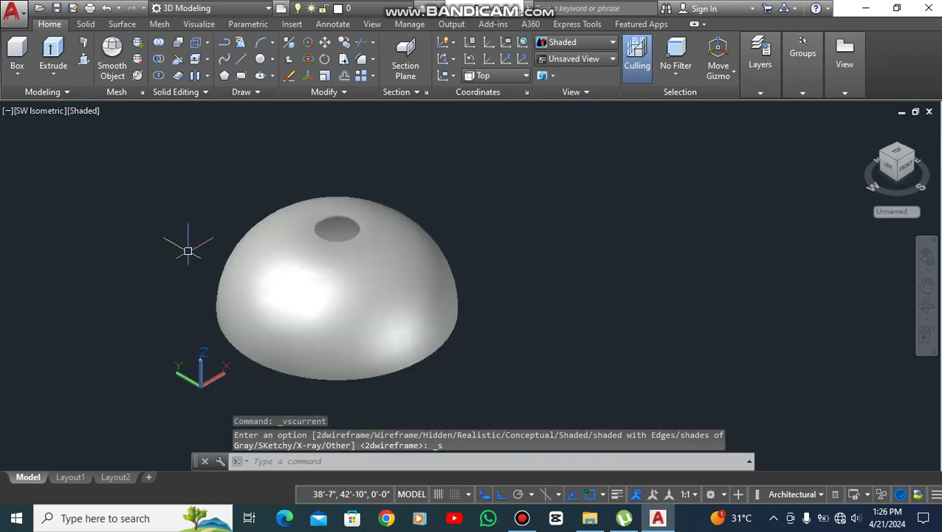
click(89, 110)
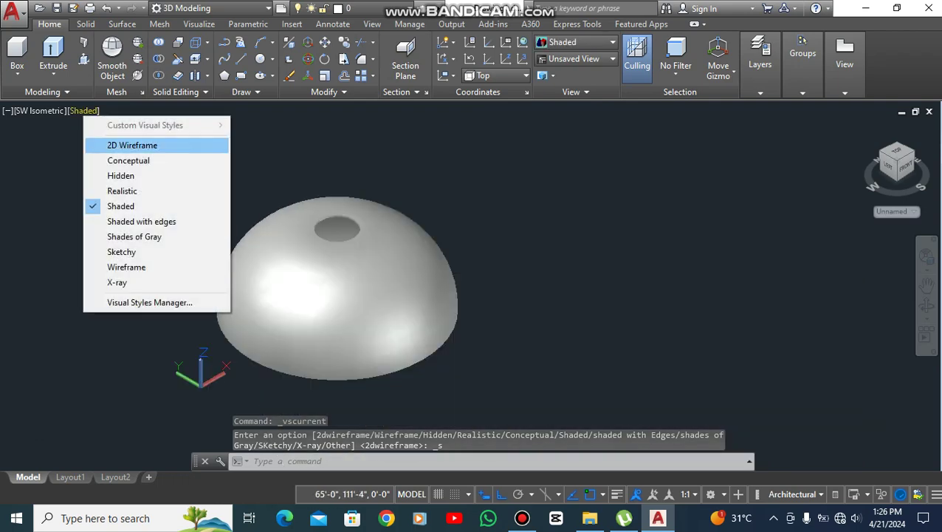
click(126, 145)
Switch the viewport from SW Isometric to the Front view.
scroll(288, 225, down, 5)
scroll(401, 248, up, 2)
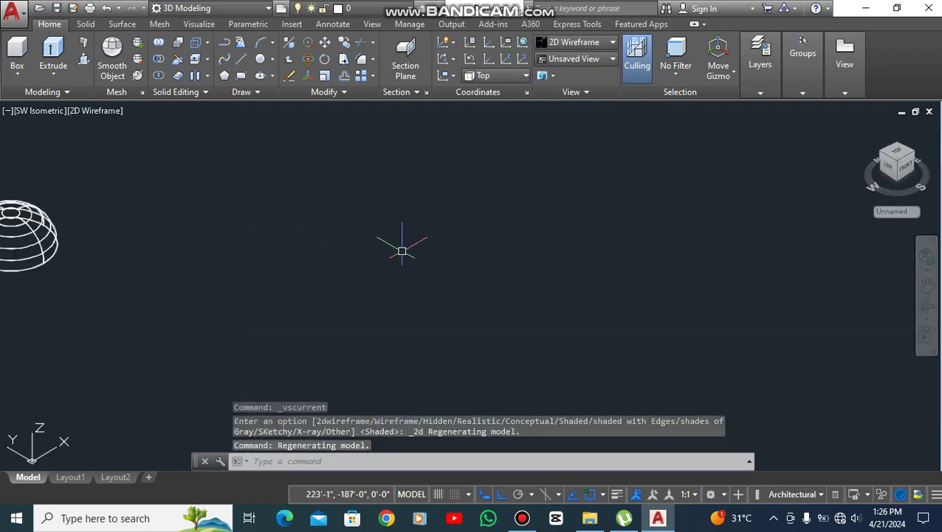
scroll(434, 263, down, 2)
middle_drag(434, 262, 353, 233)
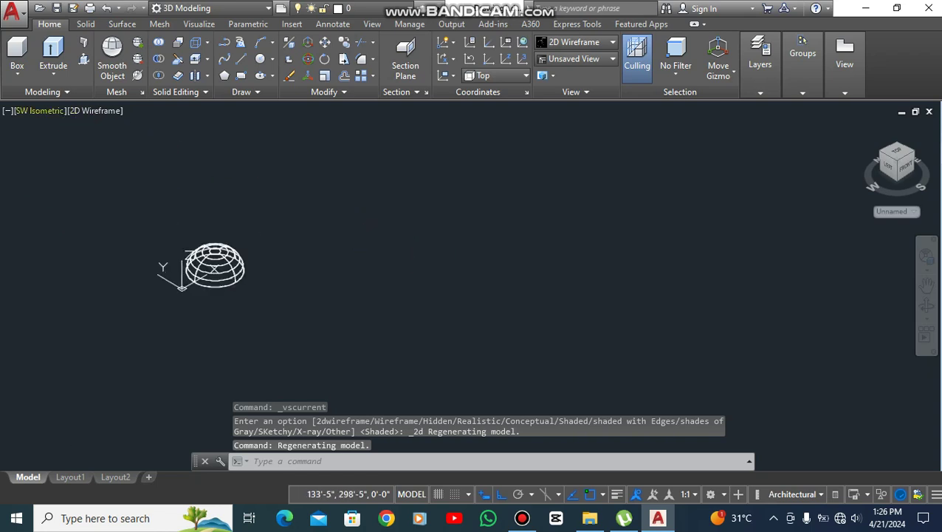
click(38, 110)
click(74, 205)
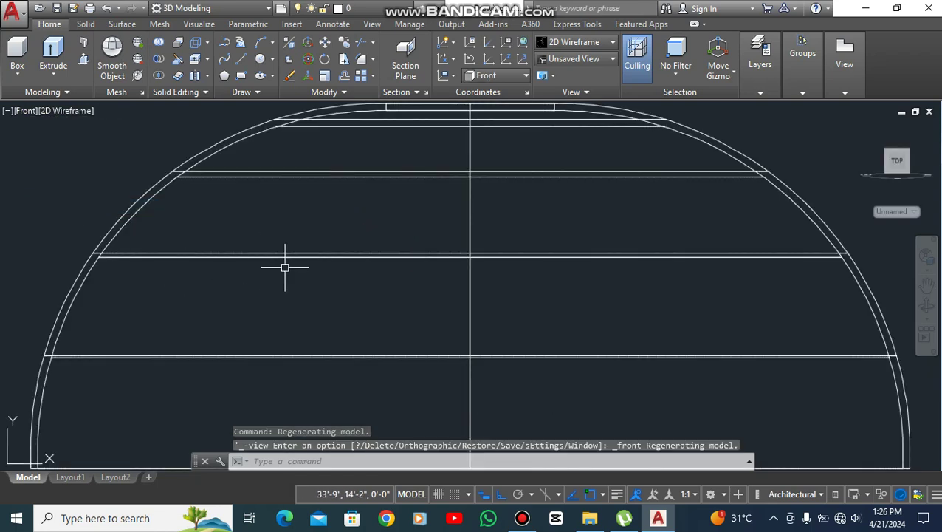
Draw a rectangle 5' wide and 20' high in the empty space beside the dome.
scroll(354, 243, down, 6)
scroll(479, 280, up, 2)
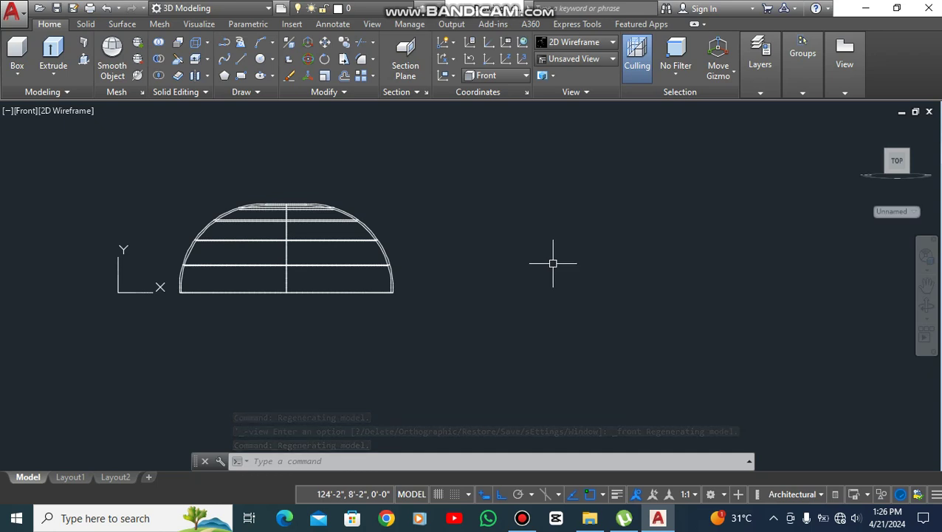
text(REC)
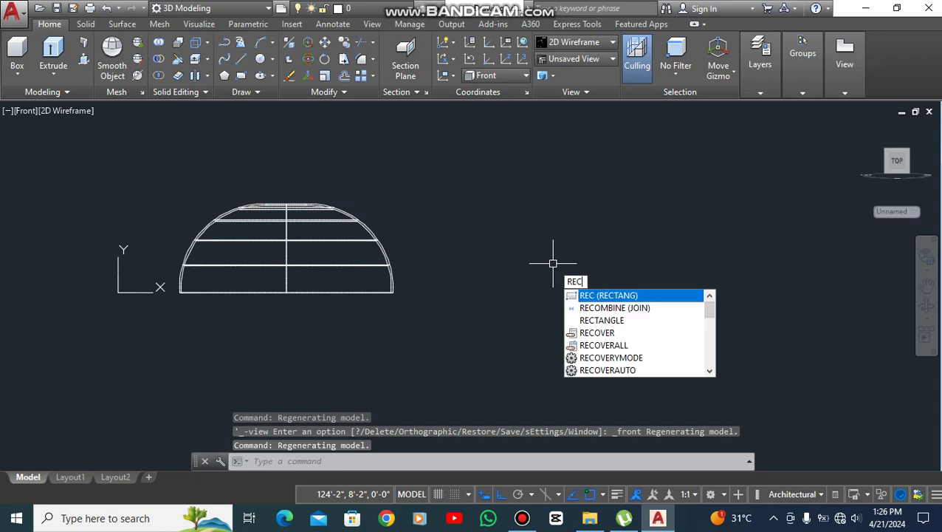
key(Return)
click(493, 271)
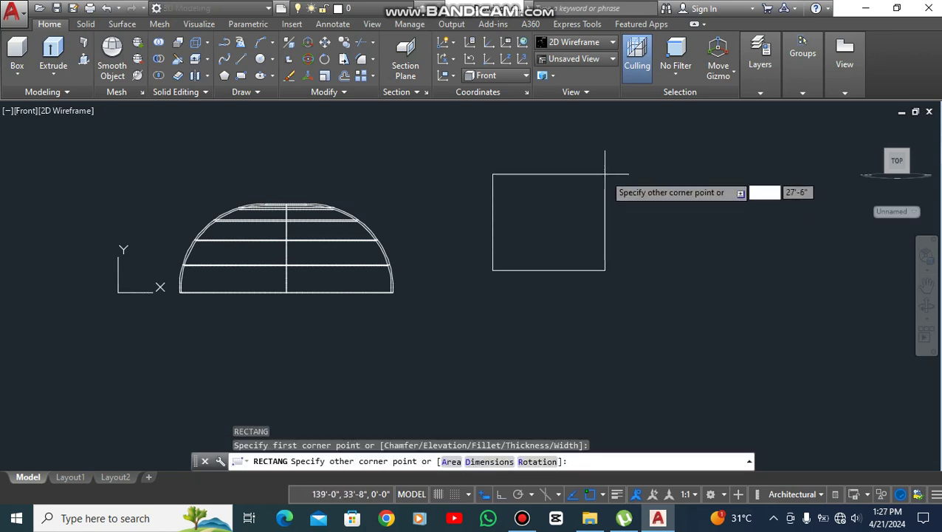
text(5')
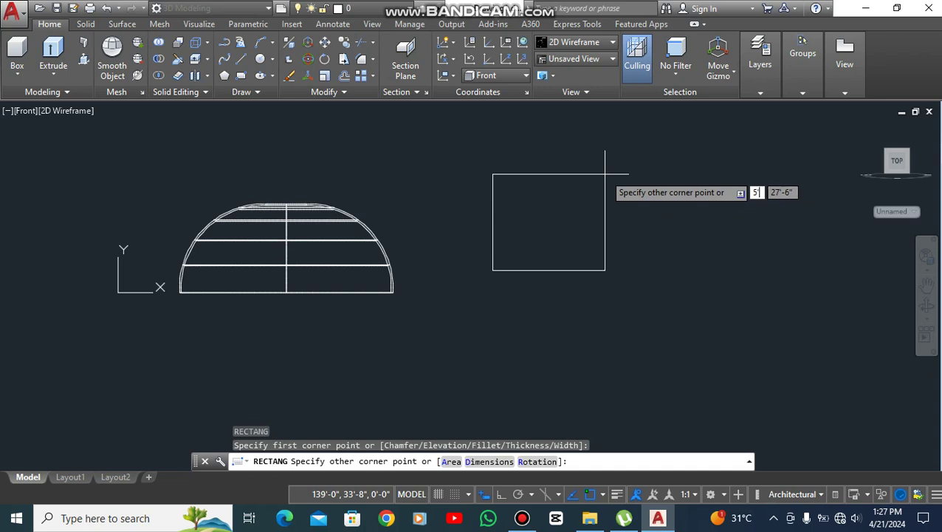
key(Tab)
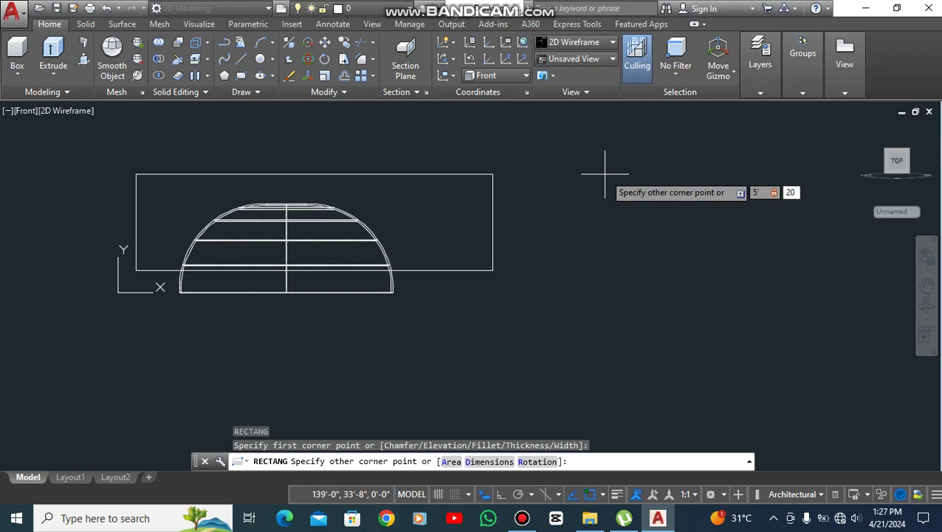
text(20')
key(Return)
Explode the 5' by 20' rectangle into separate lines.
scroll(481, 257, up, 4)
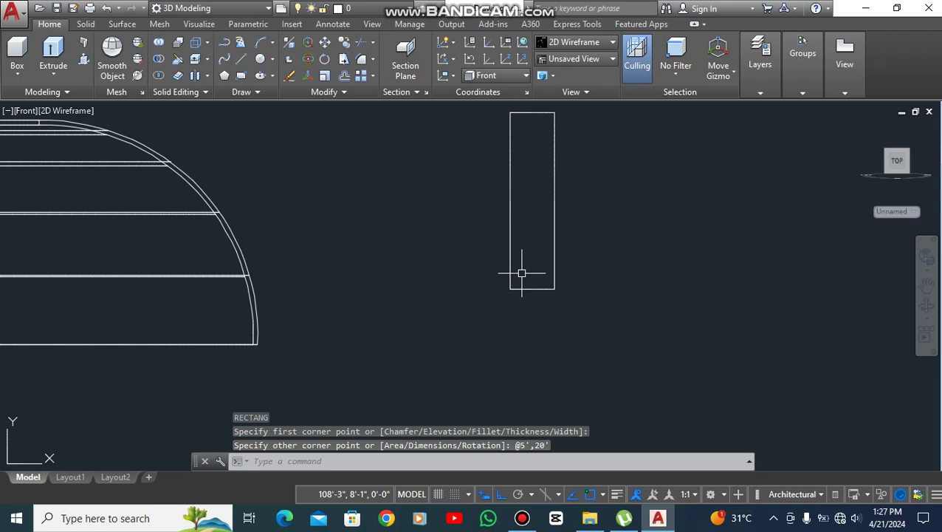
text(x)
key(Return)
click(628, 252)
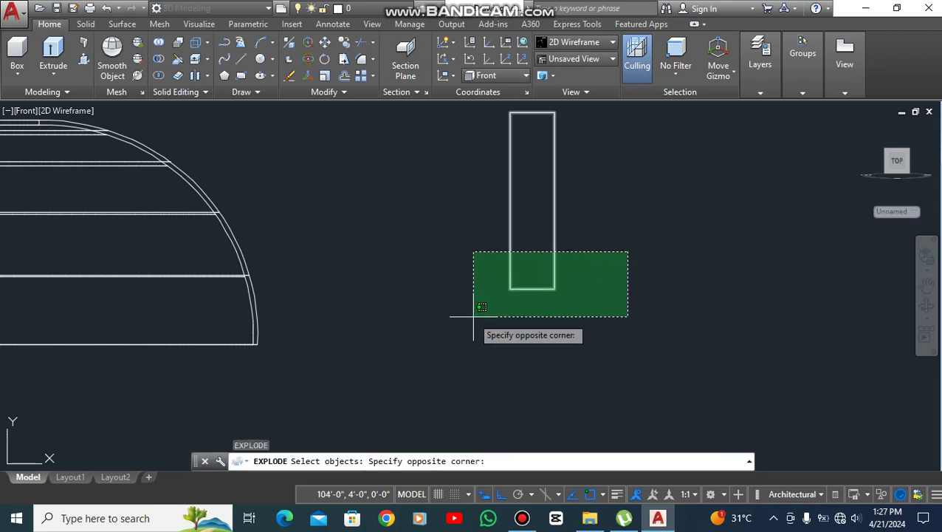
click(473, 316)
key(Return)
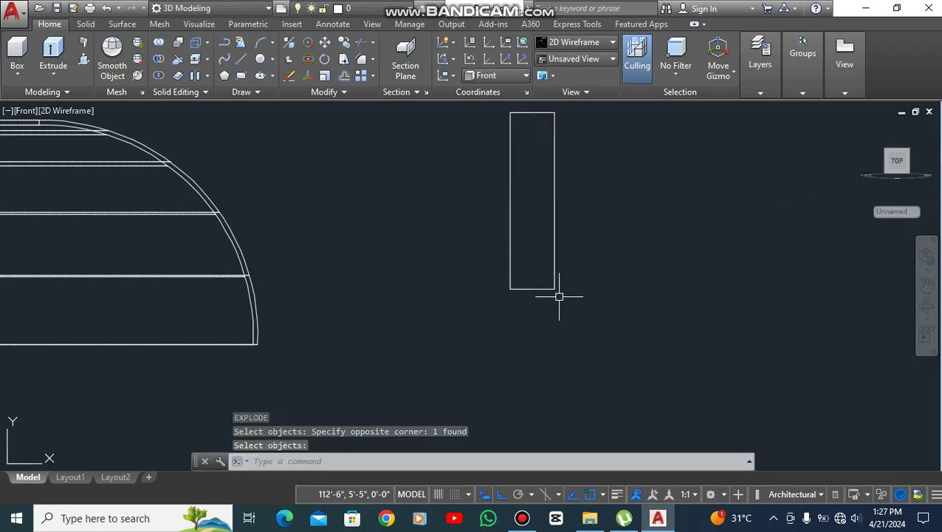
Offset the rectangle's bottom edge 2.5' upward, inside the rectangle.
key(Return)
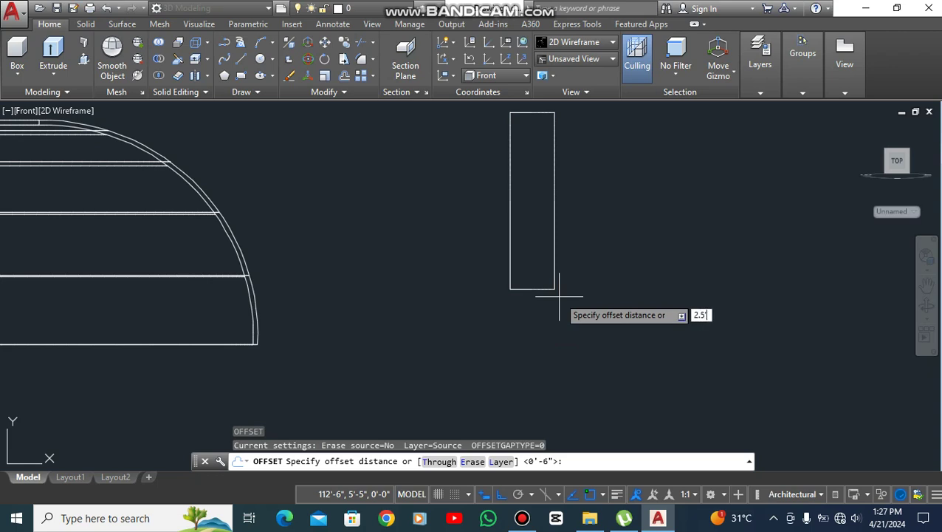
key(Return)
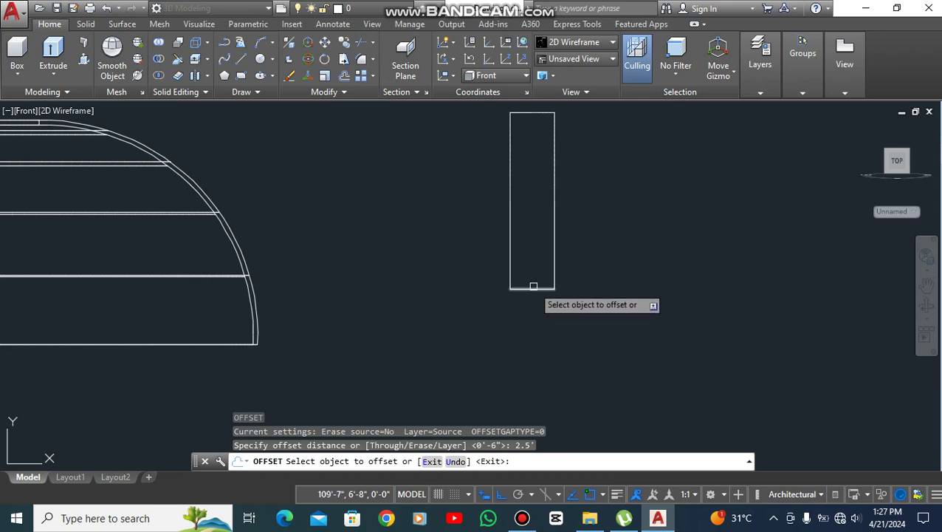
click(533, 287)
click(539, 258)
key(Escape)
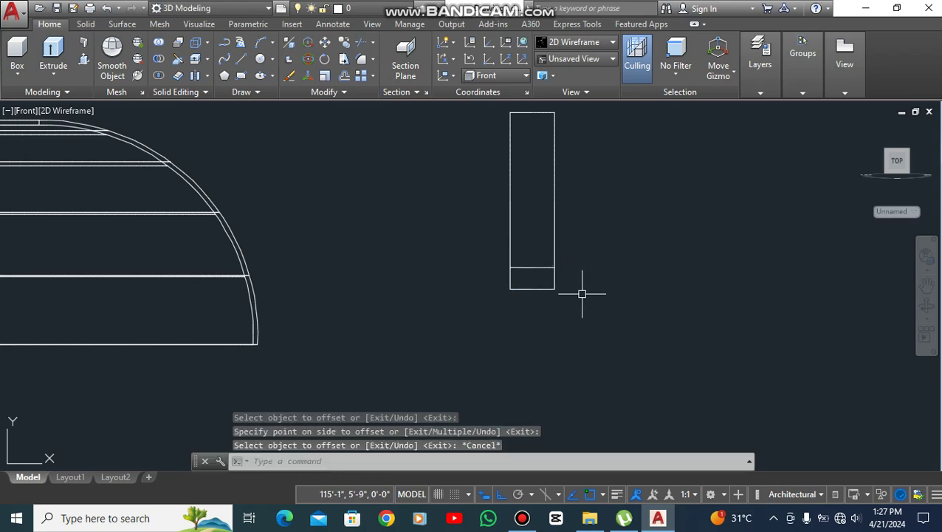
Draw a 3-point arc from near the rectangle's lower-right corner through the offset line's right end to its left end.
click(273, 42)
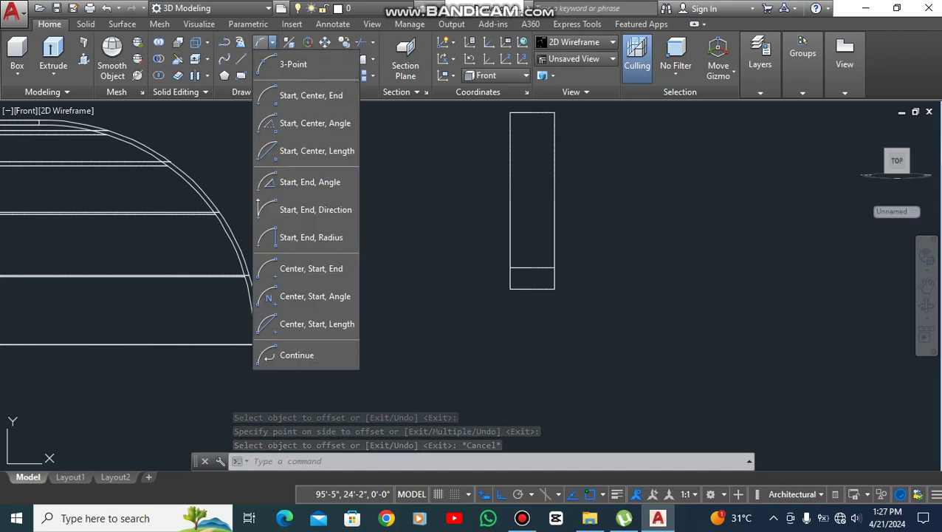
click(294, 65)
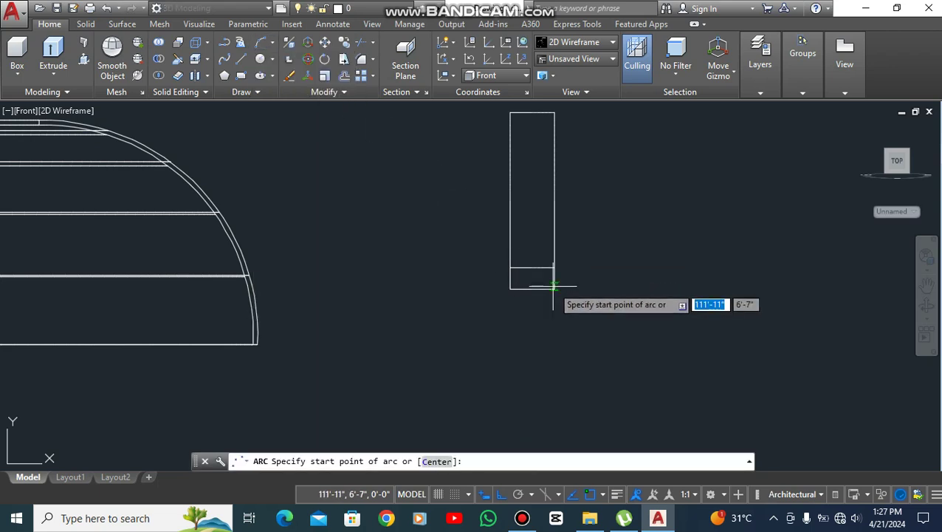
click(553, 287)
click(553, 267)
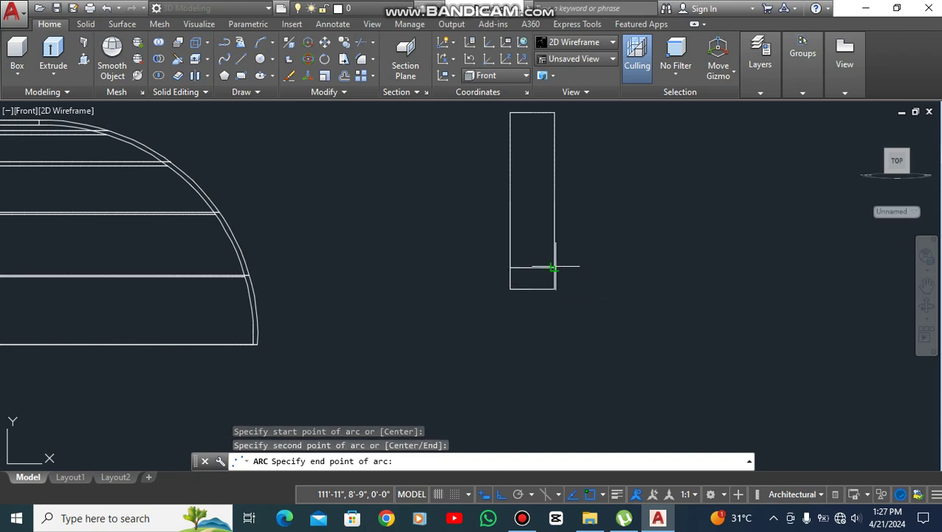
click(511, 267)
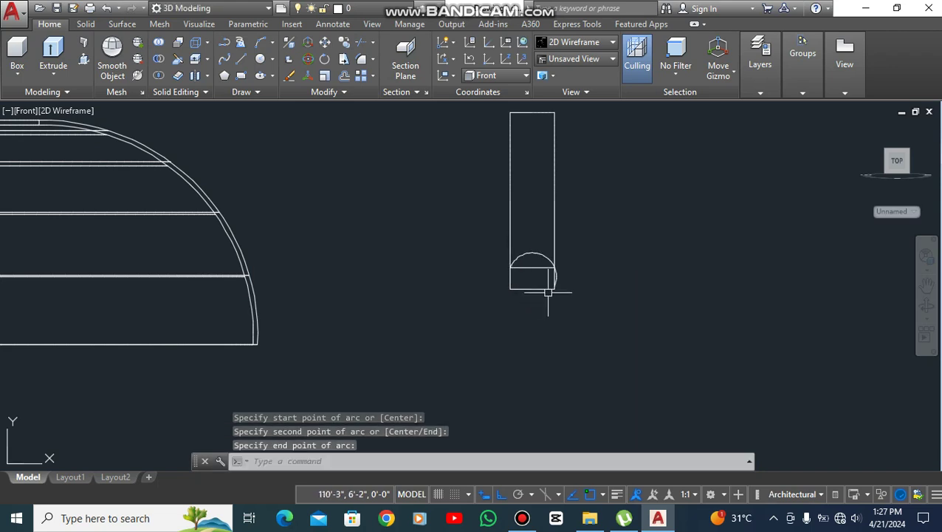
Stretch the arc's midpoint to flatten its curve between the offset line's left end and the lower-right corner.
click(558, 266)
click(542, 254)
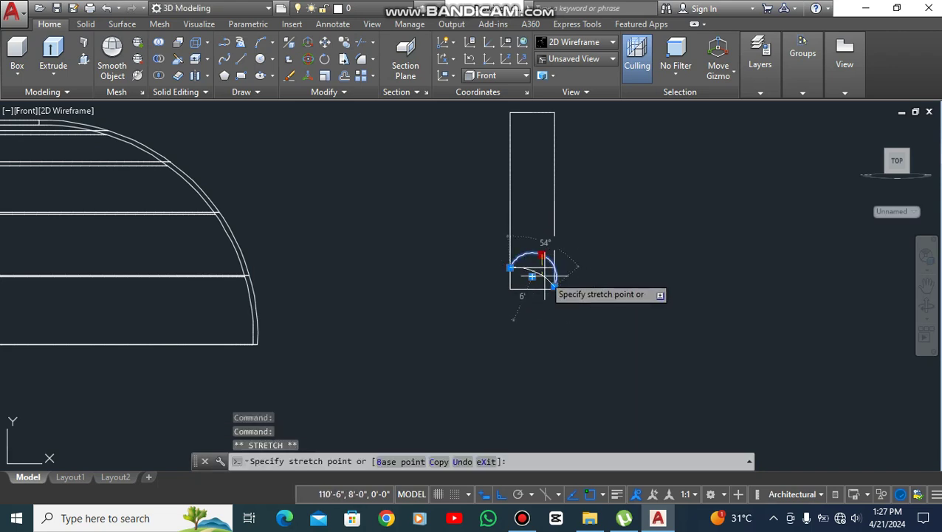
click(507, 267)
click(507, 267)
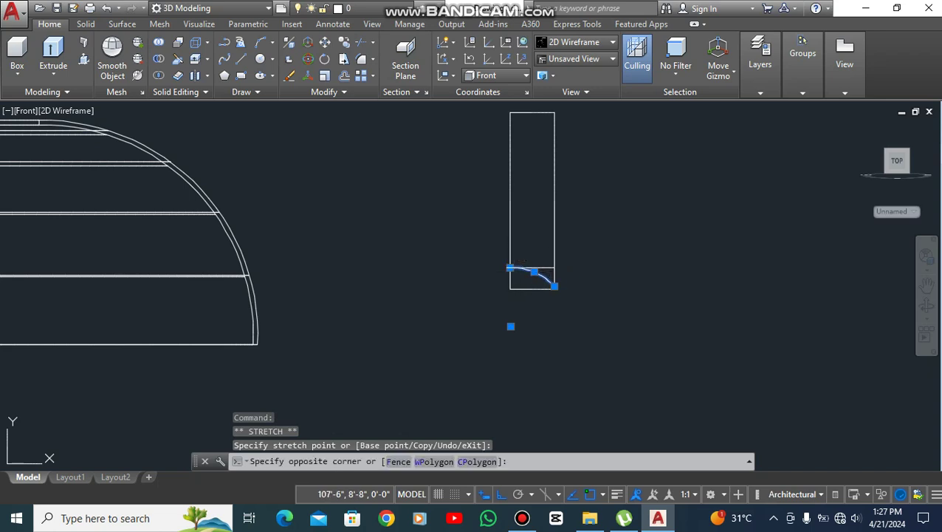
click(534, 271)
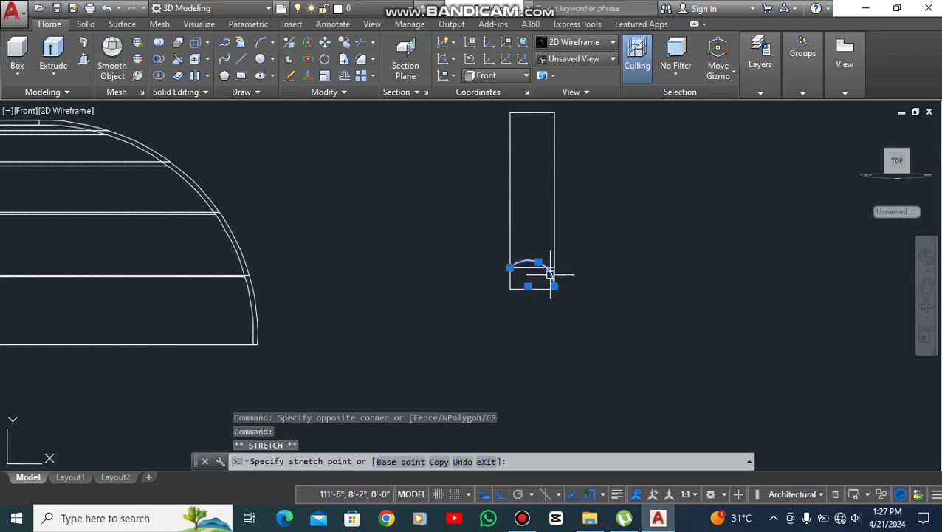
click(539, 263)
Stretch the arc's left end to the offset line's midpoint and pull its midpoint in to form a quarter-round corner.
click(531, 268)
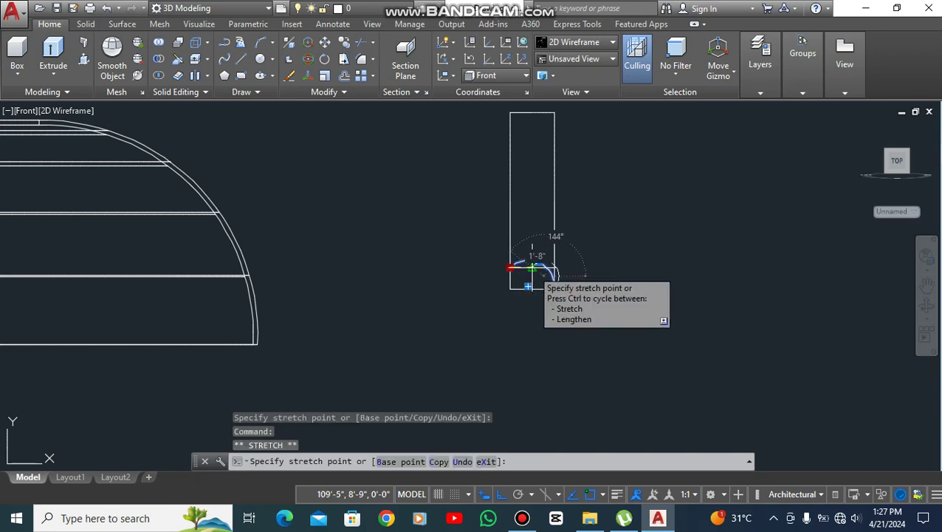
click(554, 264)
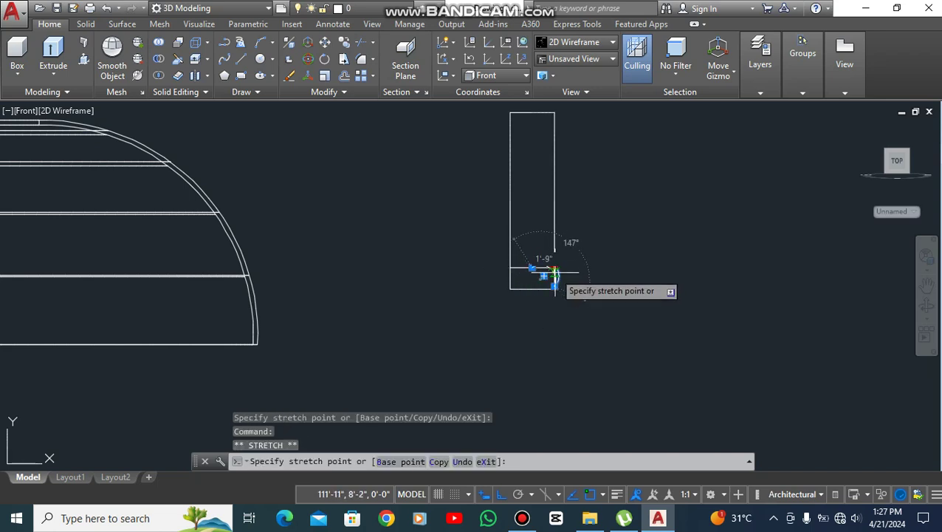
scroll(555, 276, up, 6)
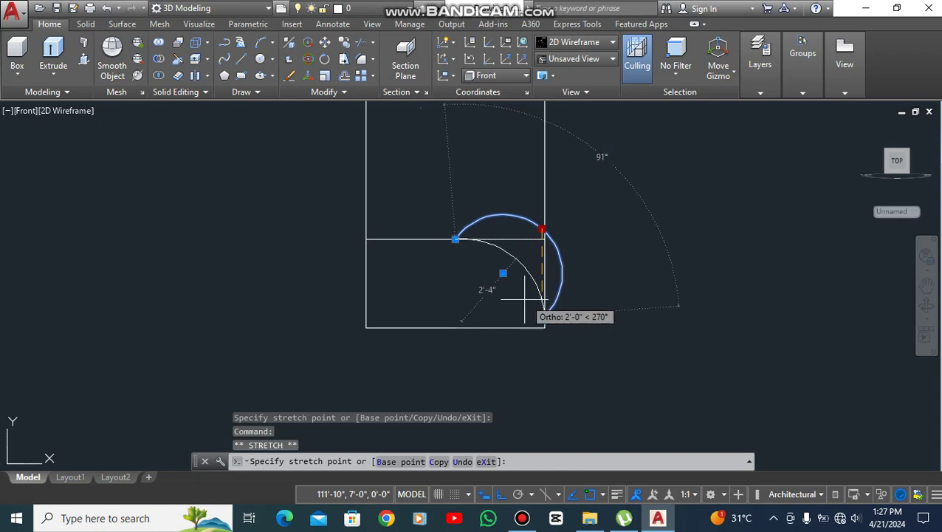
click(533, 286)
scroll(631, 304, down, 6)
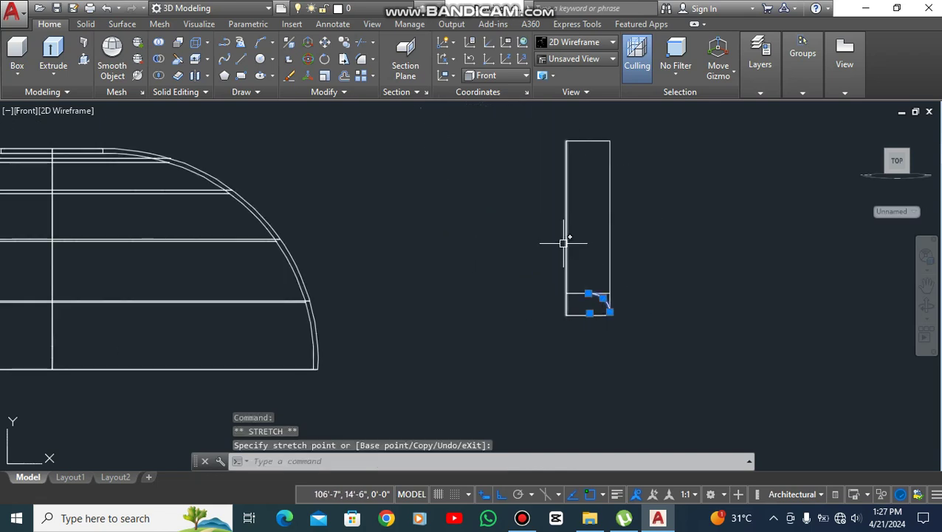
key(Escape)
Draw a 3-point arc from the offset line's midpoint through a point above it to the rectangle's upper-left corner.
click(272, 42)
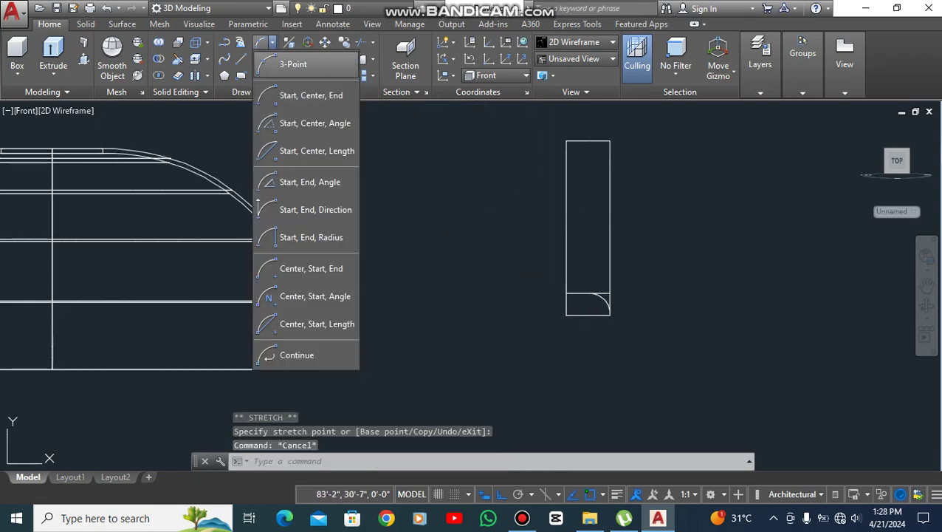
click(296, 61)
click(601, 292)
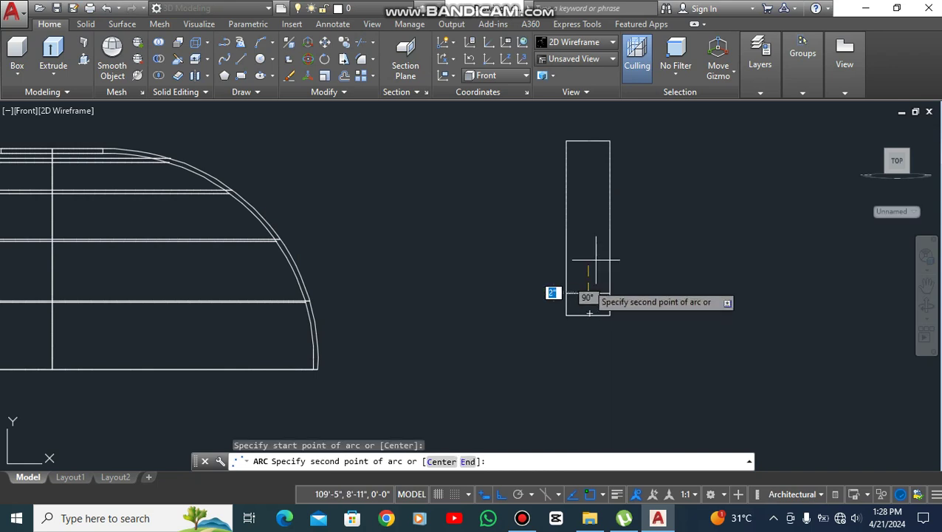
click(589, 223)
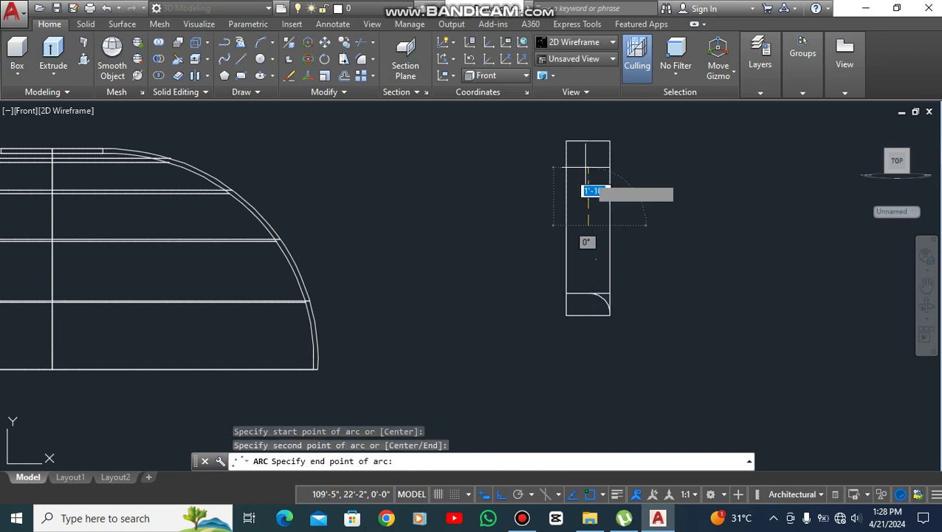
click(567, 142)
key(Escape)
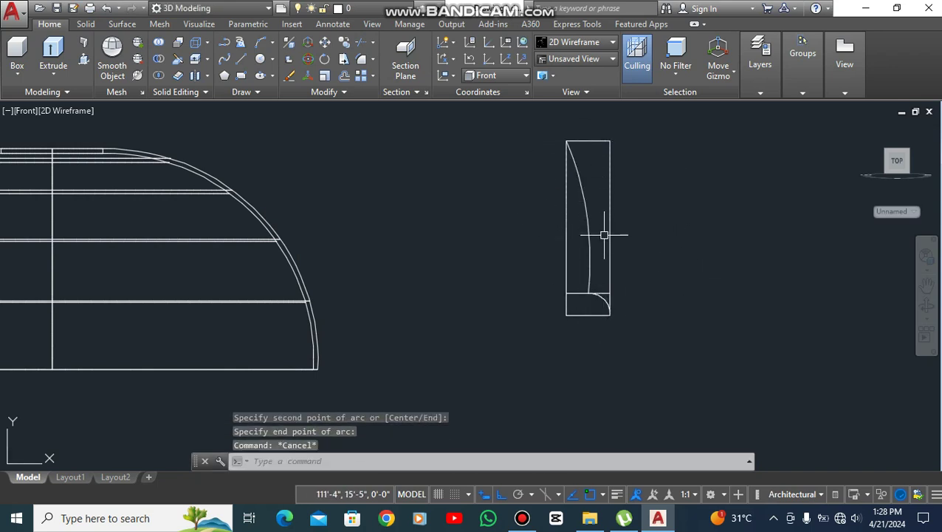
Select the rectangle's right edge and the offset line where they meet.
scroll(602, 276, up, 4)
click(647, 282)
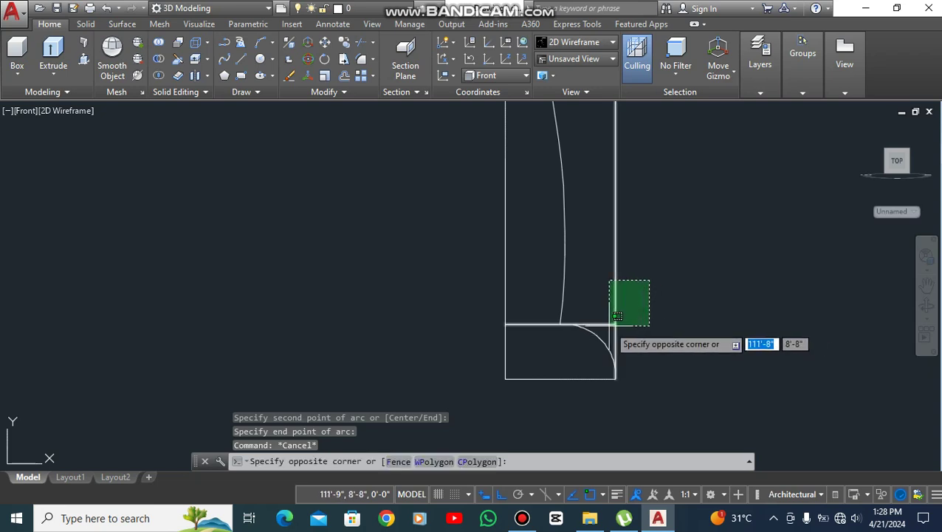